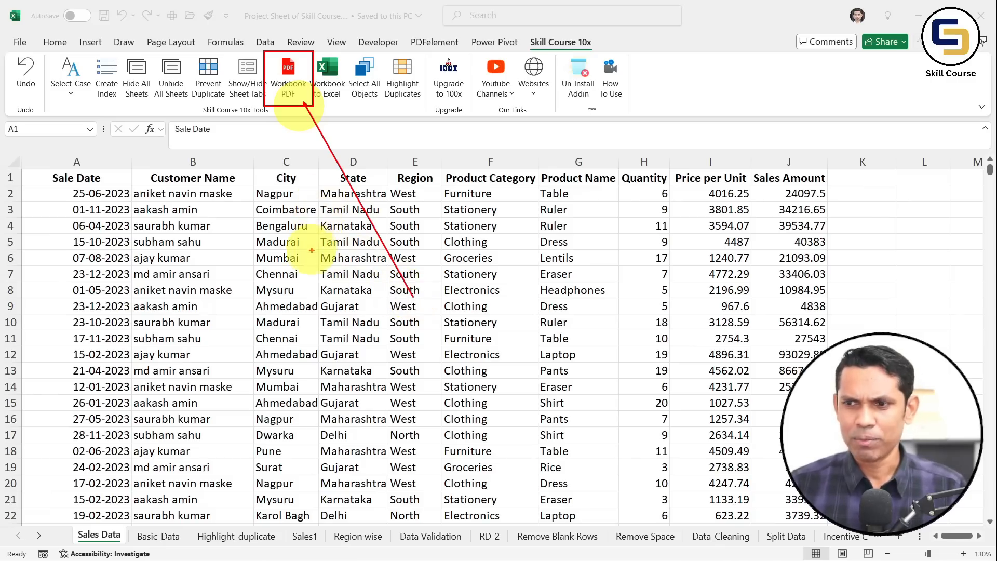
pyautogui.press('Escape')
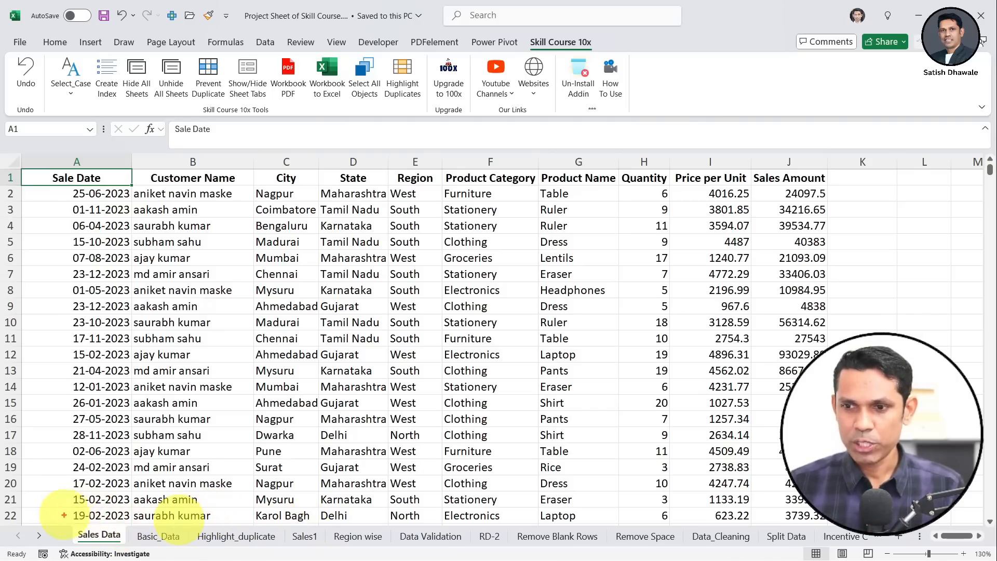
pyautogui.moveTo(61, 514)
pyautogui.mouseDown()
pyautogui.moveTo(666, 548)
pyautogui.moveTo(871, 547)
pyautogui.mouseUp()
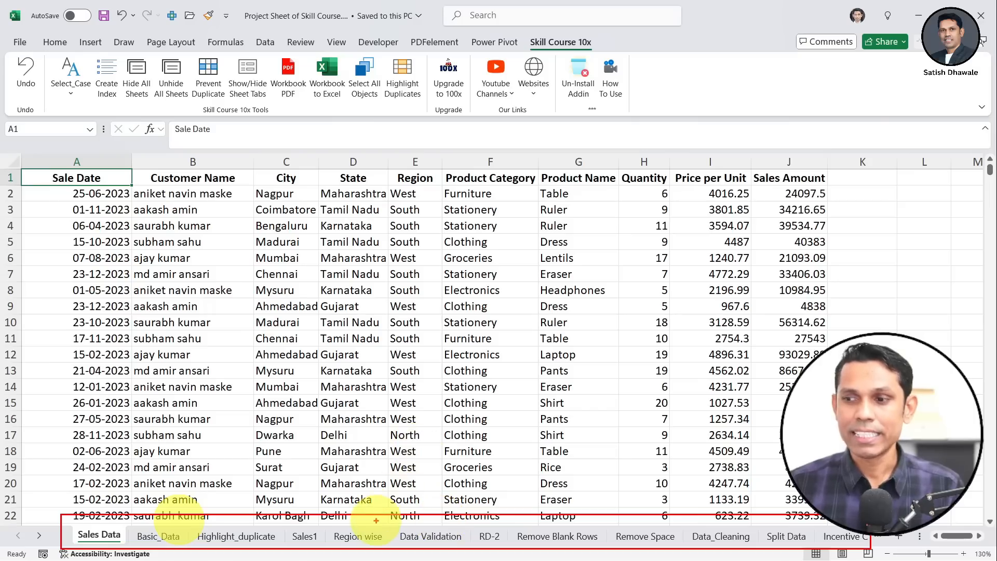
pyautogui.moveTo(376, 521); pyautogui.dragTo(359, 437)
pyautogui.moveTo(443, 525); pyautogui.dragTo(420, 414)
pyautogui.moveTo(596, 522); pyautogui.dragTo(573, 463)
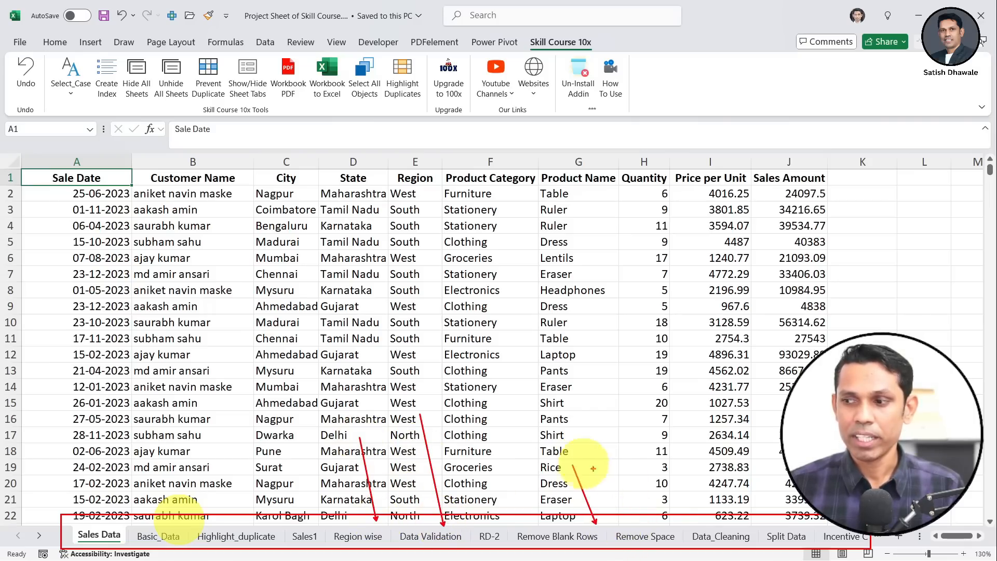
pyautogui.moveTo(665, 520); pyautogui.dragTo(633, 451)
pyautogui.press('Escape')
# - Try to save the Sales Data sheet as a PDF with the publish option set to active sheets
pyautogui.click(217, 303)
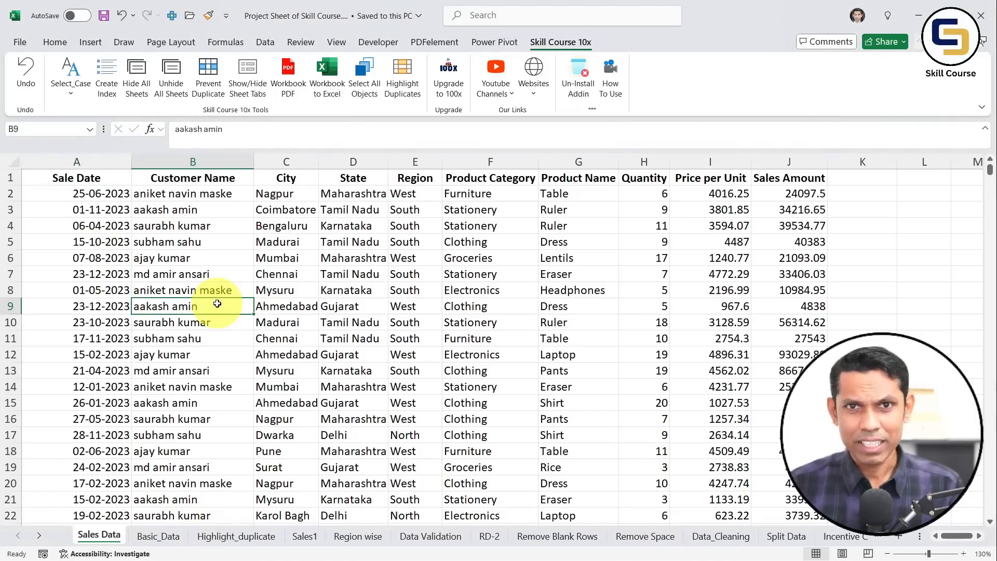
pyautogui.press('F12')
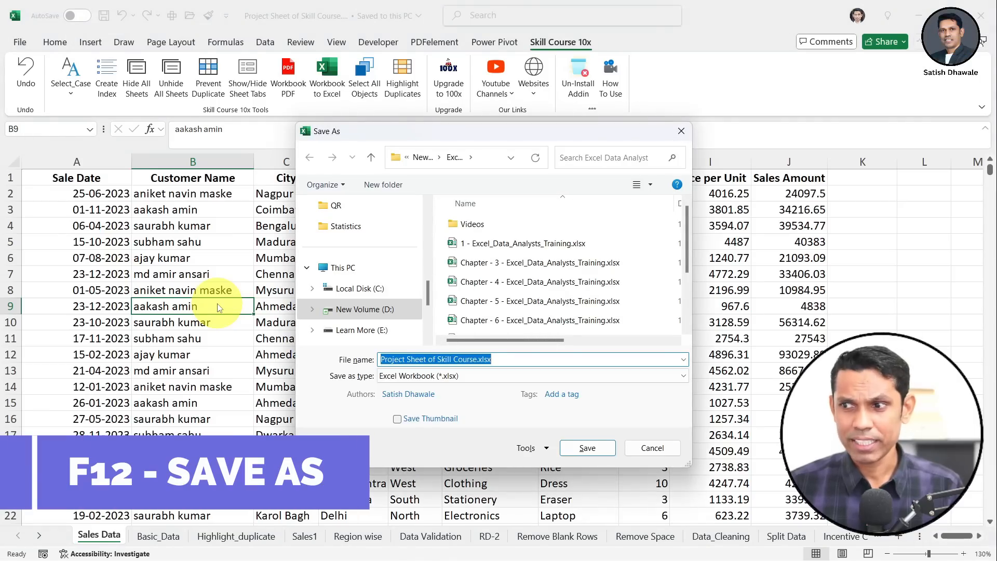
pyautogui.click(406, 382)
pyautogui.click(412, 350)
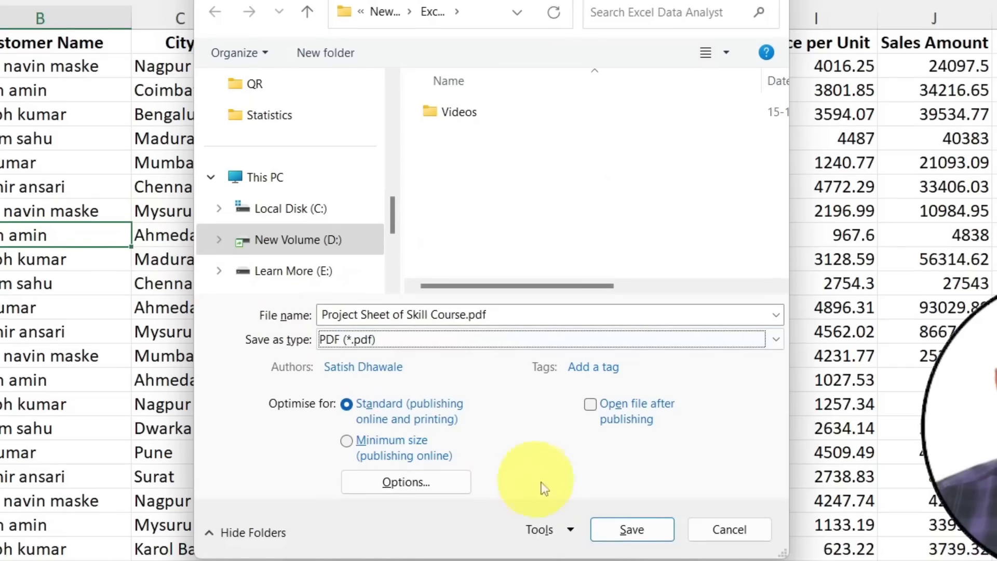
pyautogui.click(437, 485)
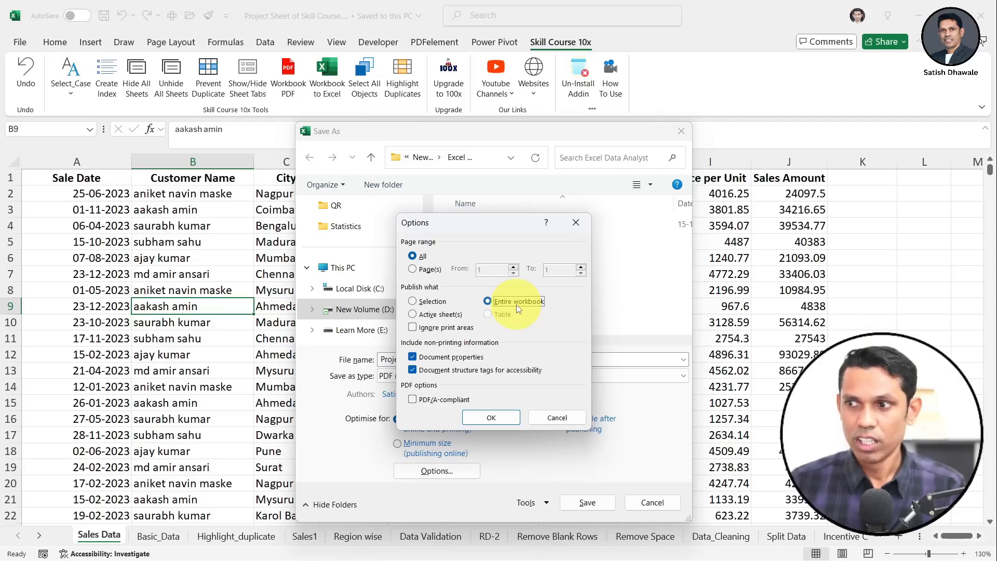
pyautogui.click(439, 316)
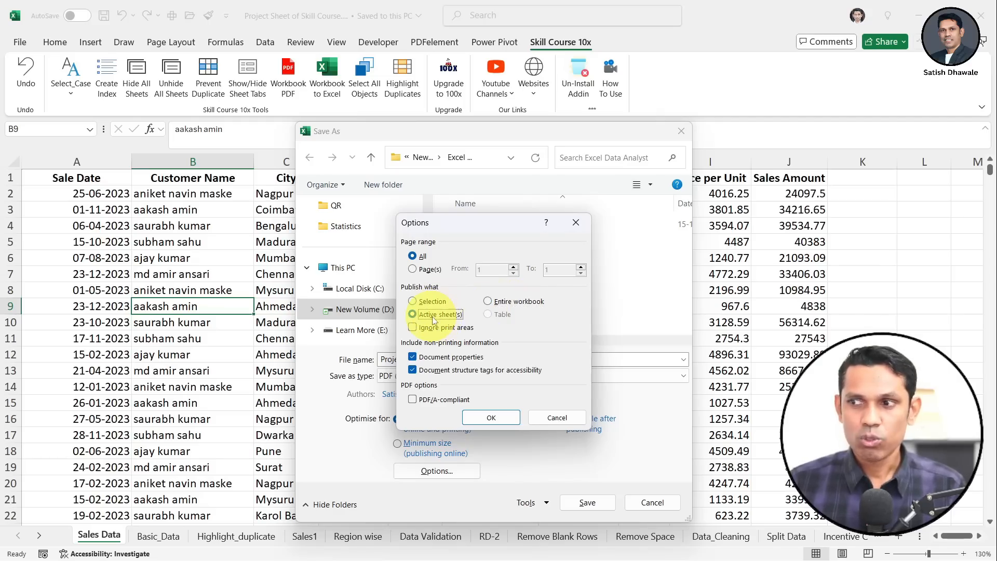
pyautogui.click(491, 418)
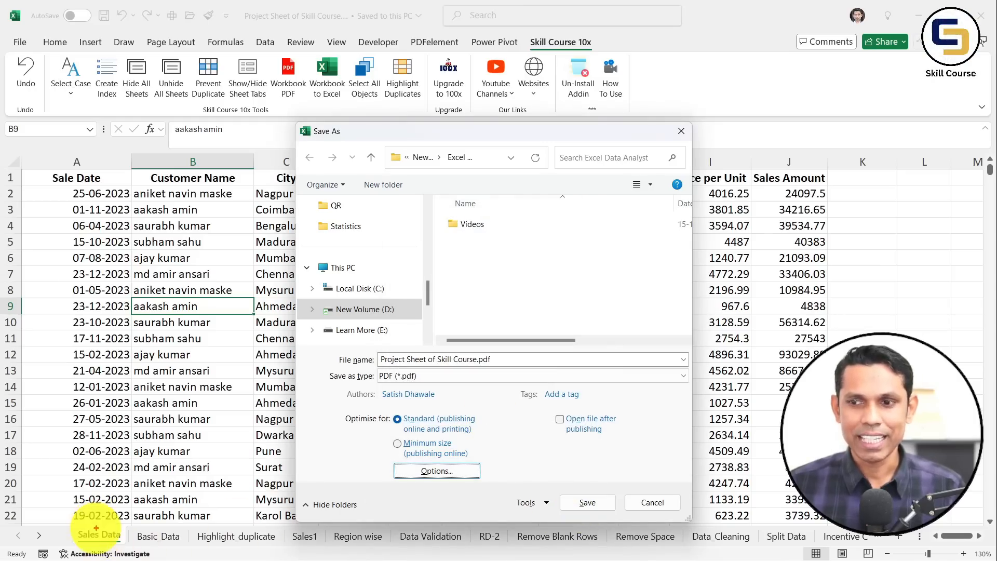
pyautogui.moveTo(96, 525); pyautogui.dragTo(75, 345)
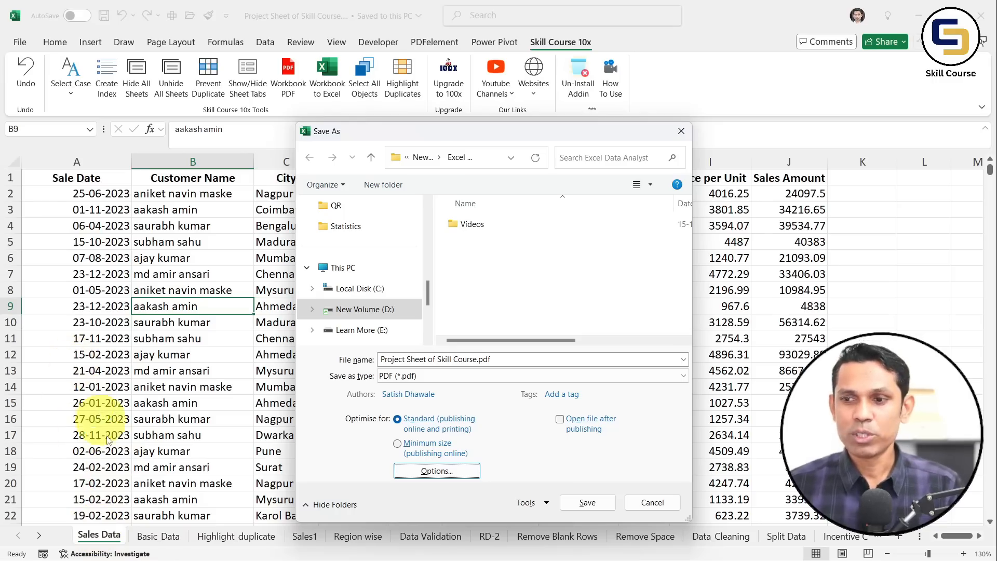
pyautogui.press('Escape')
# - Save the Basic_Data sheet in PDF format as Project Sheet of Skill Course.pdf
pyautogui.click(158, 535)
pyautogui.press('F12')
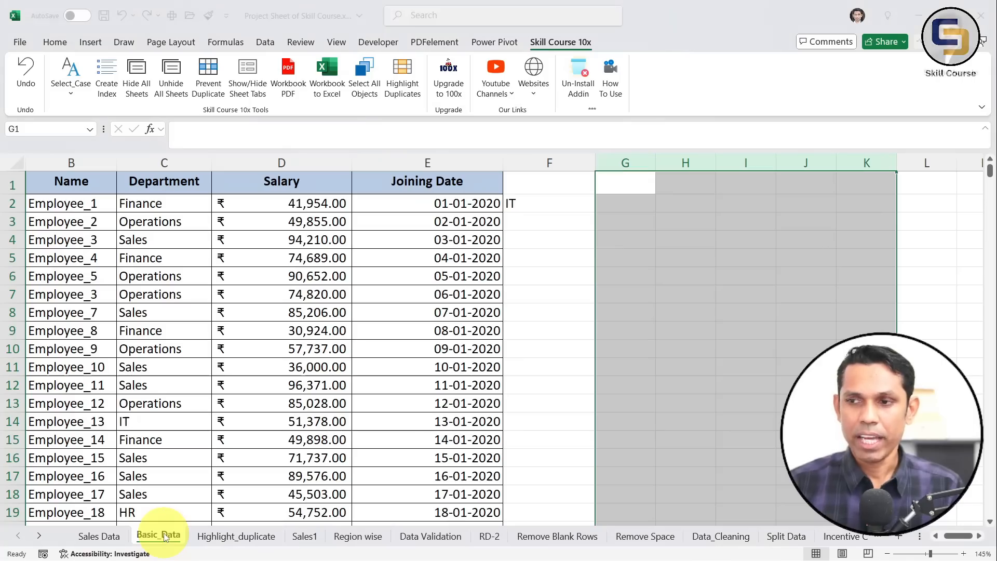
pyautogui.click(507, 377)
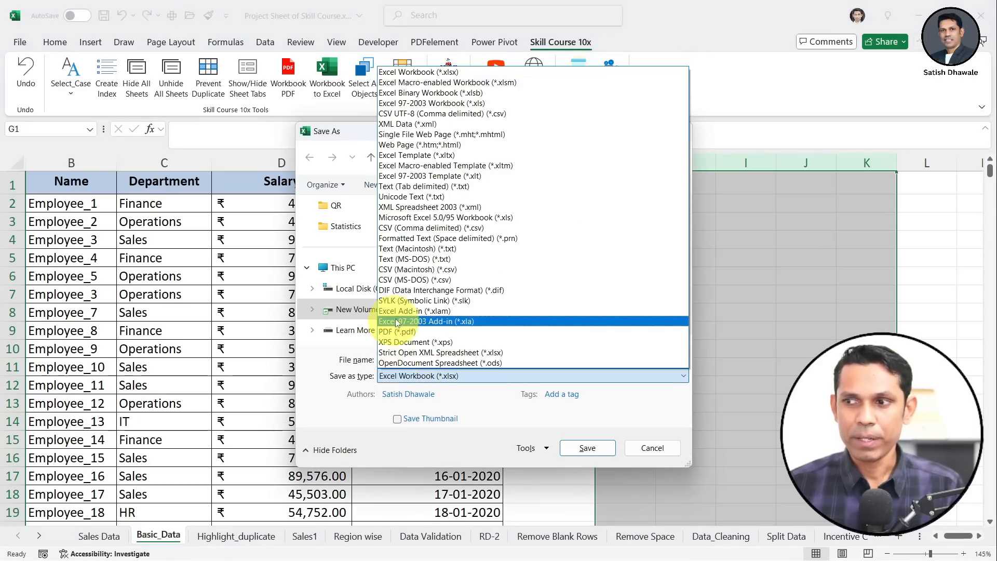
pyautogui.click(398, 327)
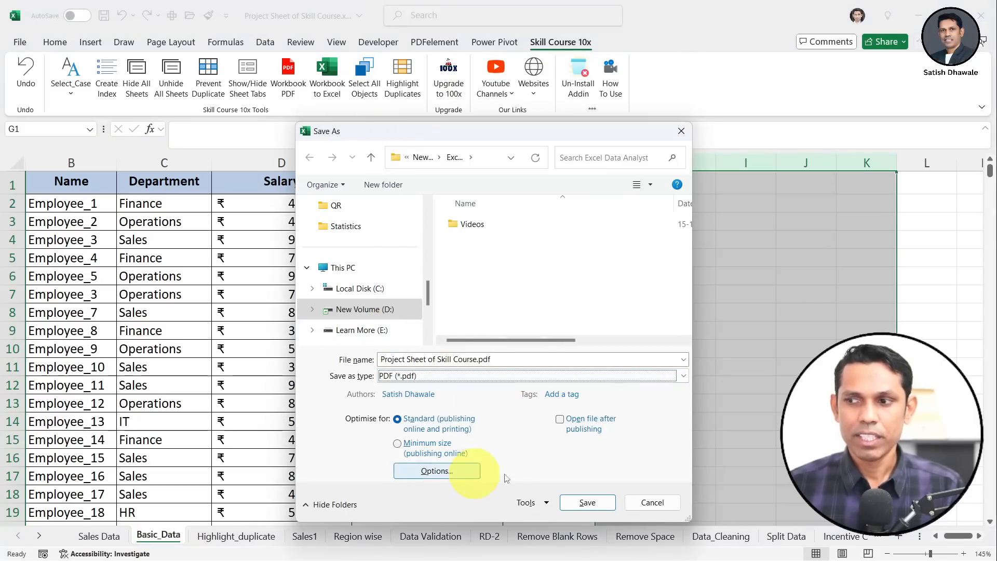
pyautogui.click(578, 504)
pyautogui.click(208, 383)
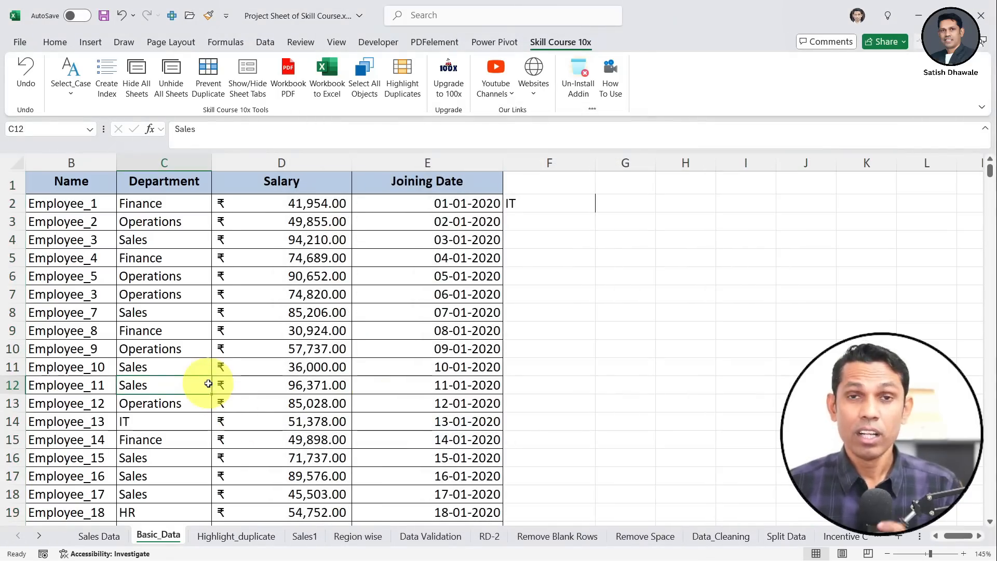
# - Set the Sales Data sheet's print scaling to Fit All Columns on One Page and return to the worksheet
pyautogui.click(99, 536)
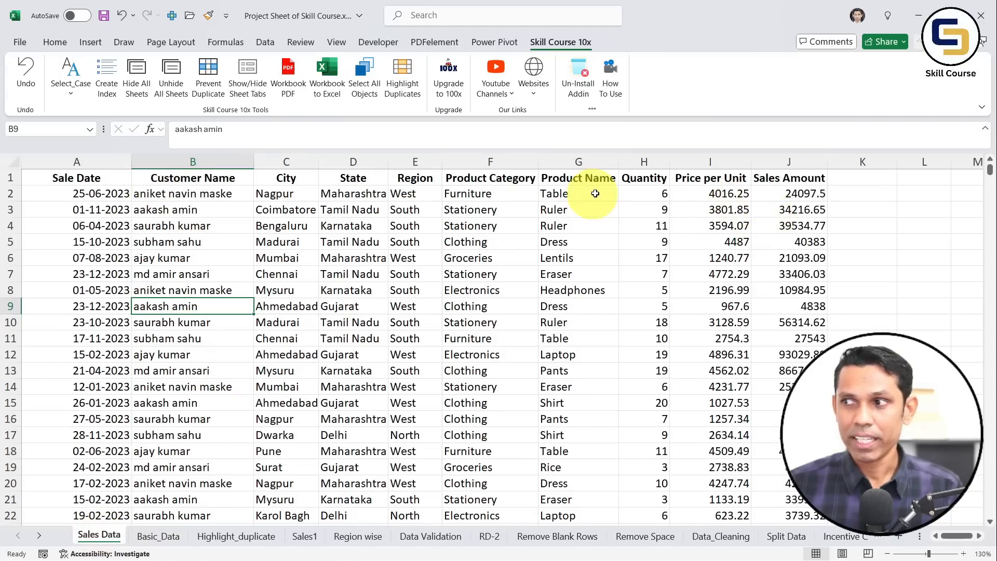
pyautogui.click(376, 260)
pyautogui.hotkey('ctrl', 'p')
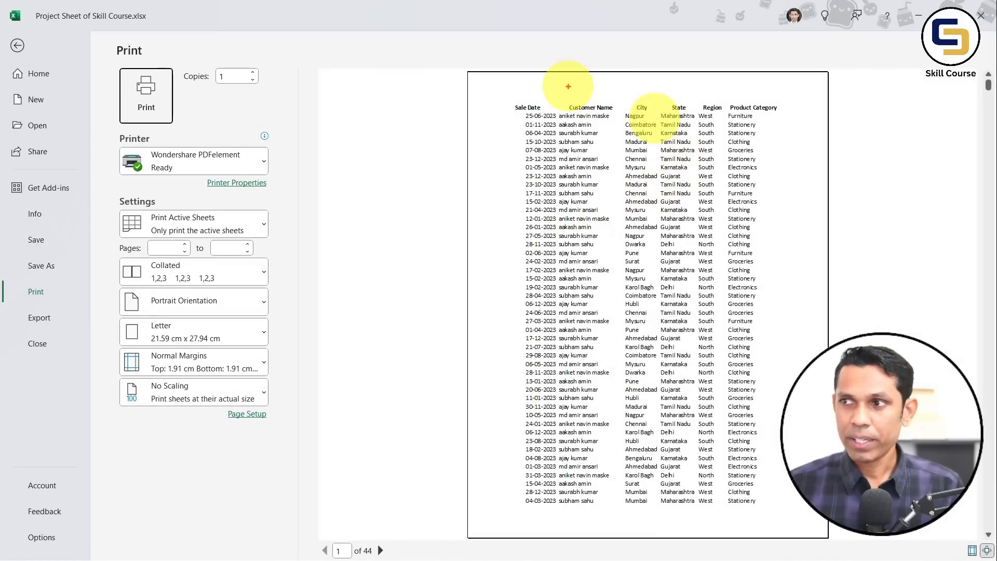
pyautogui.moveTo(797, 120); pyautogui.dragTo(797, 119)
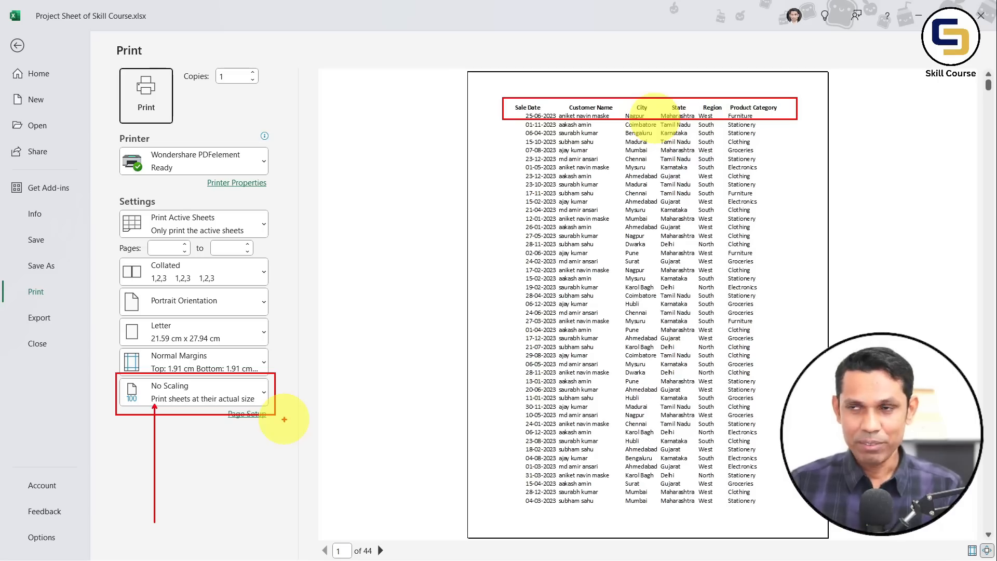
pyautogui.click(259, 394)
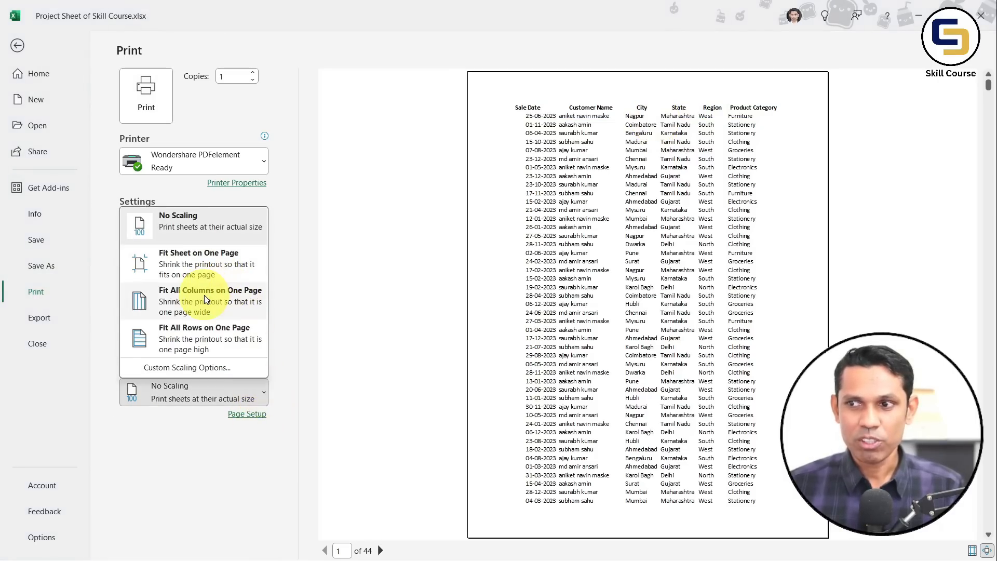
pyautogui.click(205, 299)
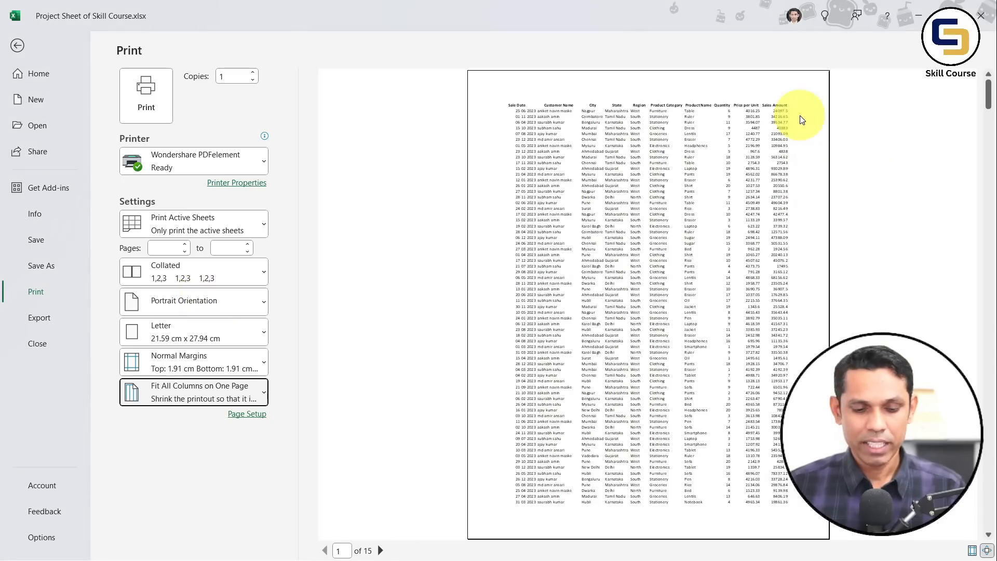
pyautogui.moveTo(498, 96); pyautogui.dragTo(820, 120)
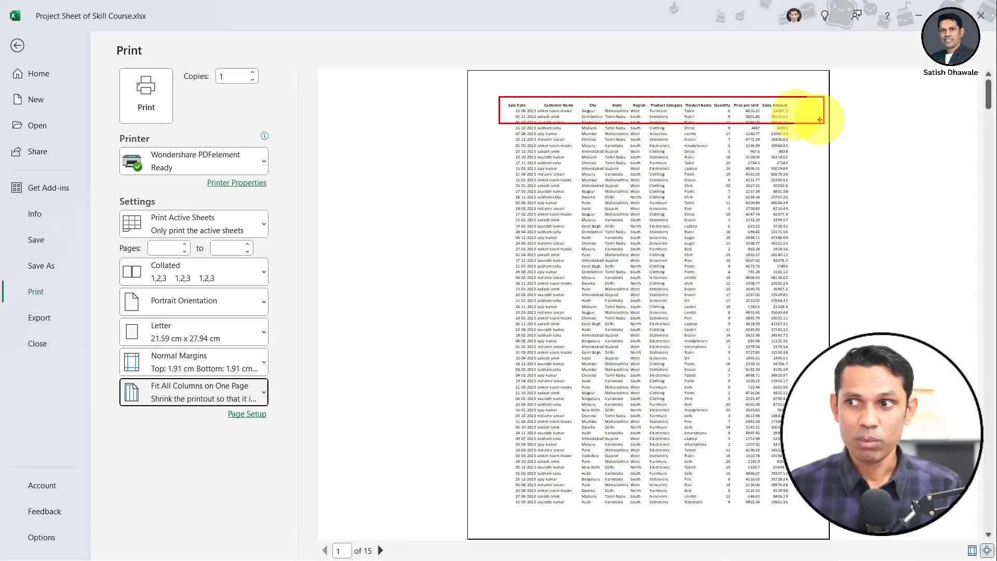
pyautogui.press('Escape')
pyautogui.press('Escape')
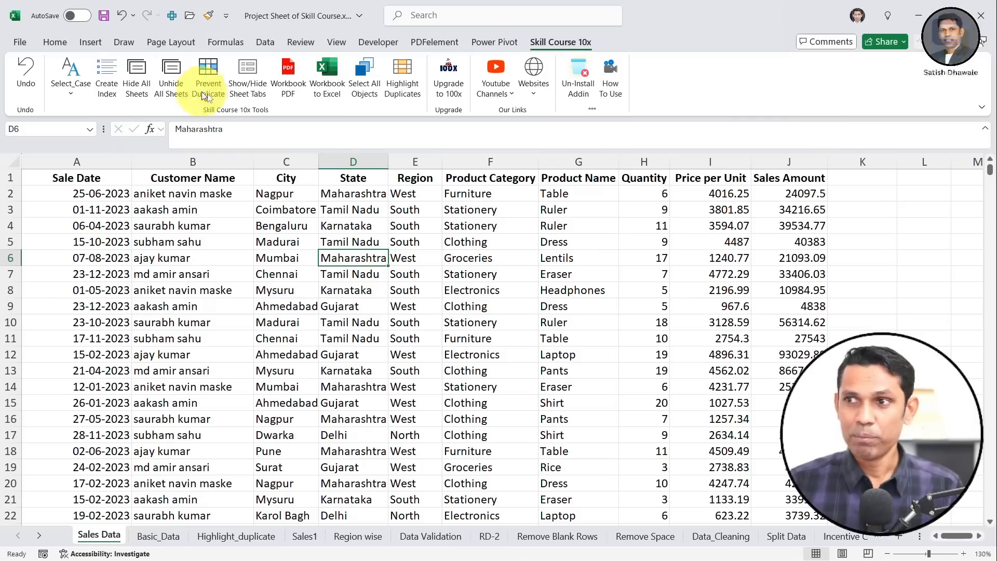
# - Export all workbook sheets as separate PDFs with the Workbook PDF tool into the D:\Skill_Course\PDF folder
pyautogui.click(294, 81)
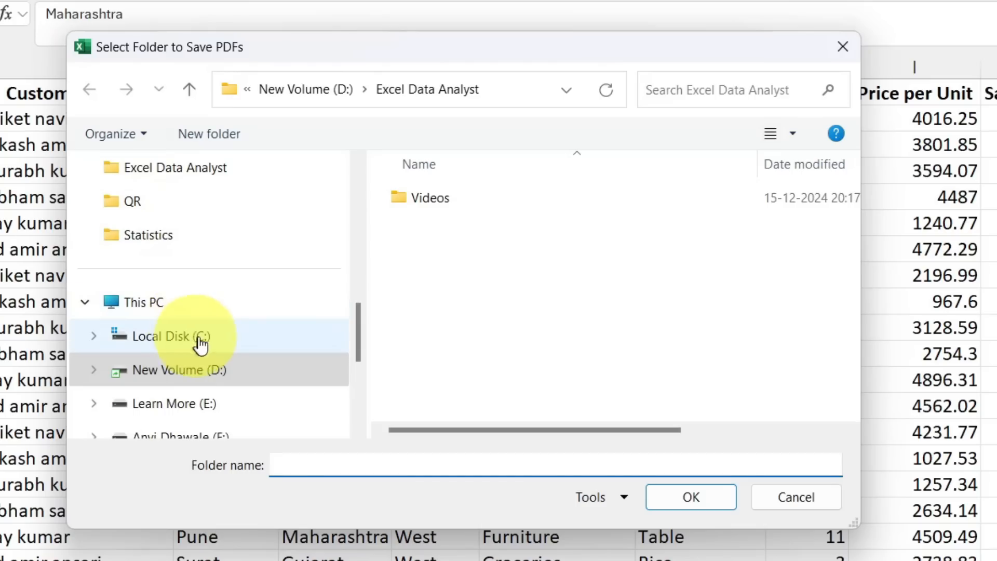
pyautogui.click(224, 373)
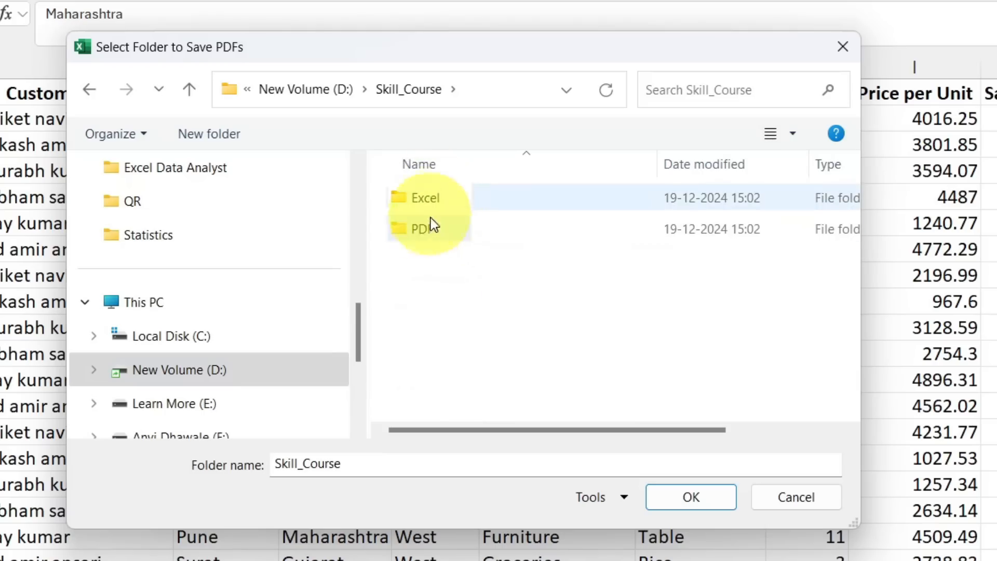
pyautogui.click(498, 235)
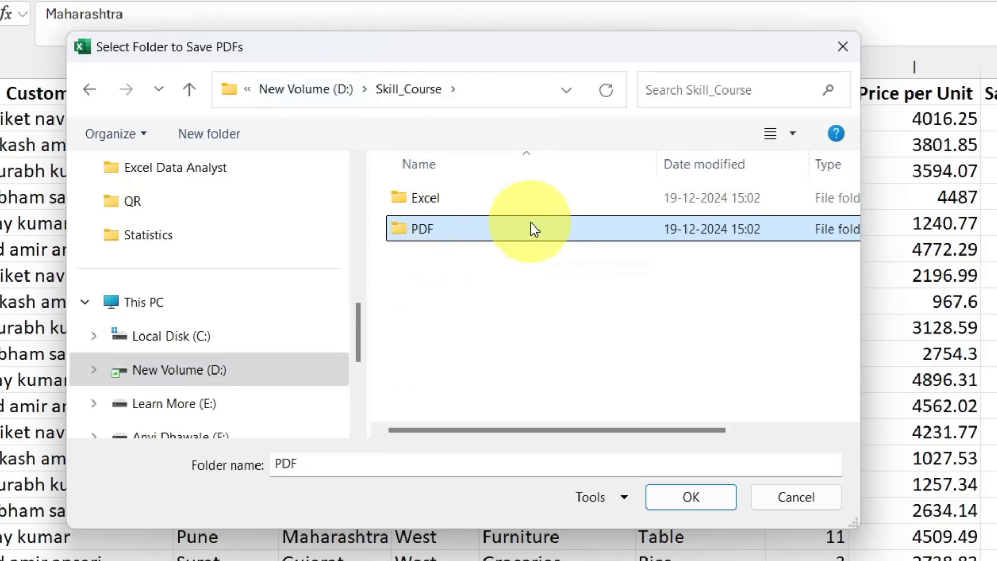
pyautogui.hotkey('alt', 'Tab')
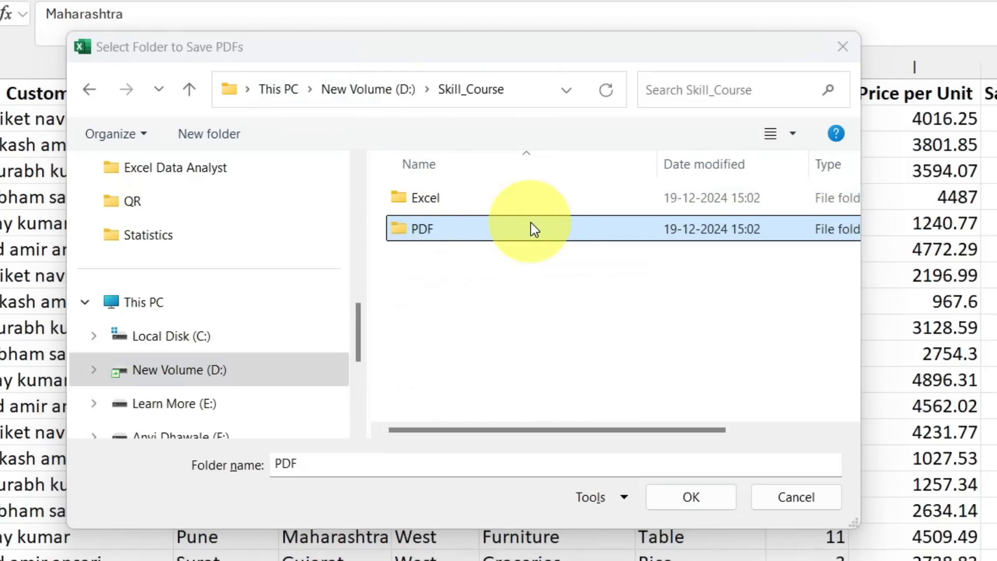
pyautogui.hotkey('alt', 'Tab')
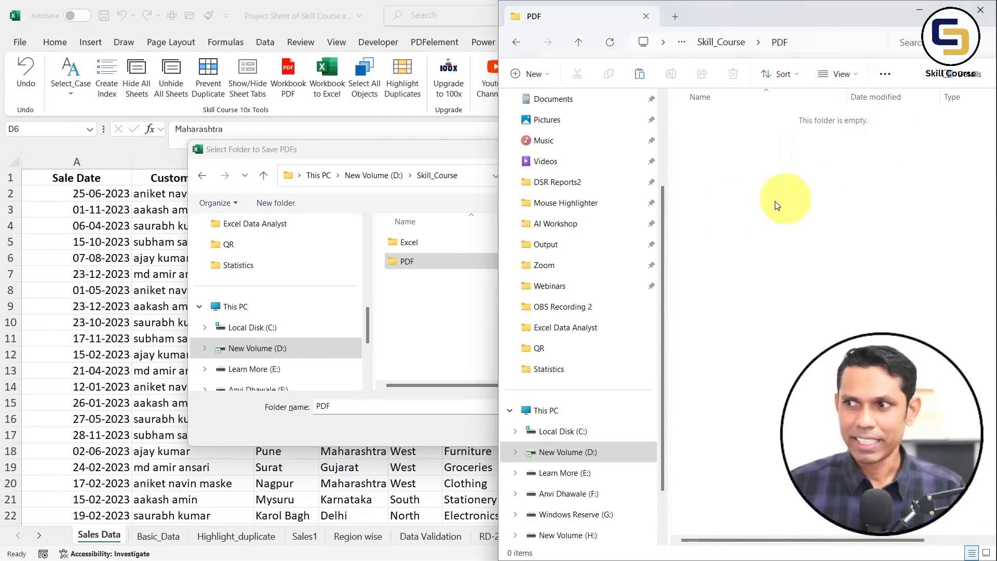
pyautogui.click(428, 261)
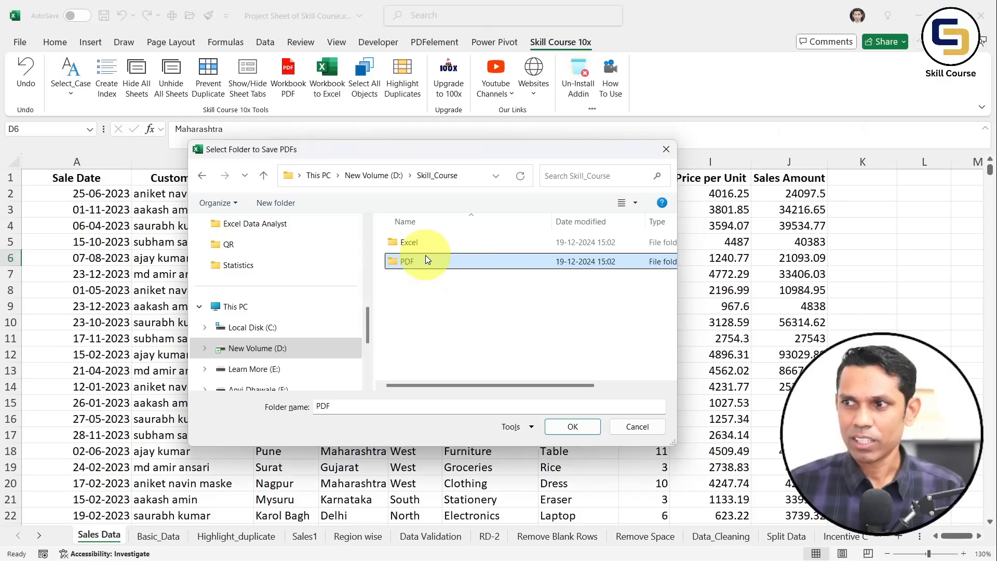
pyautogui.click(574, 427)
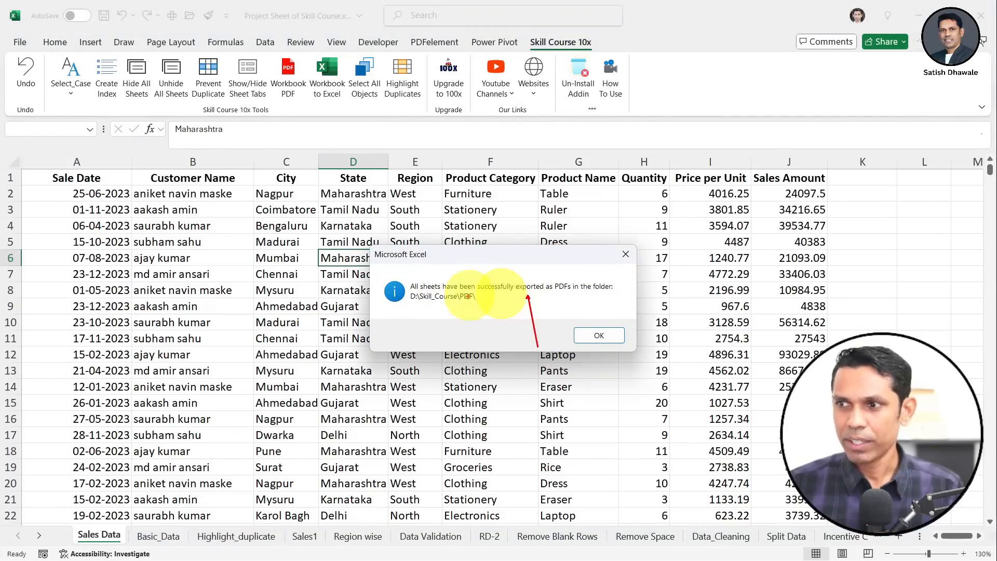
pyautogui.click(593, 336)
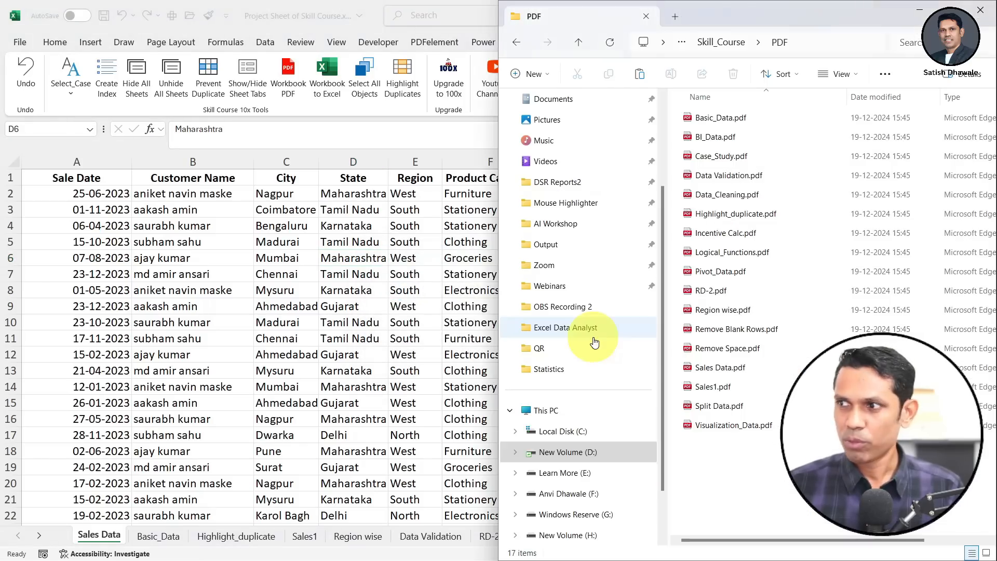
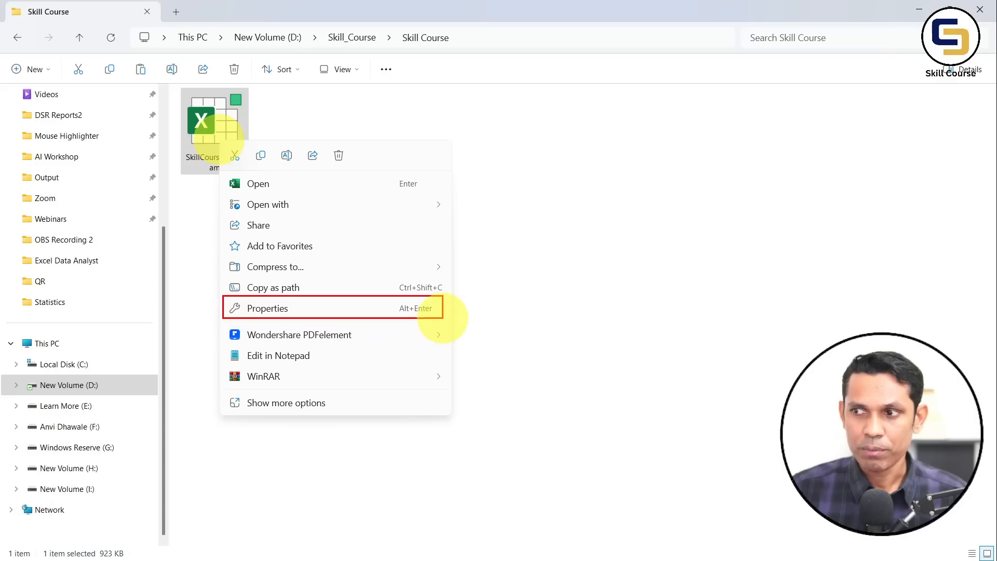
# - Unblock the SkillCourse.10x.xlam add-in file in its properties and apply the change
pyautogui.moveTo(297, 310); pyautogui.dragTo(399, 452)
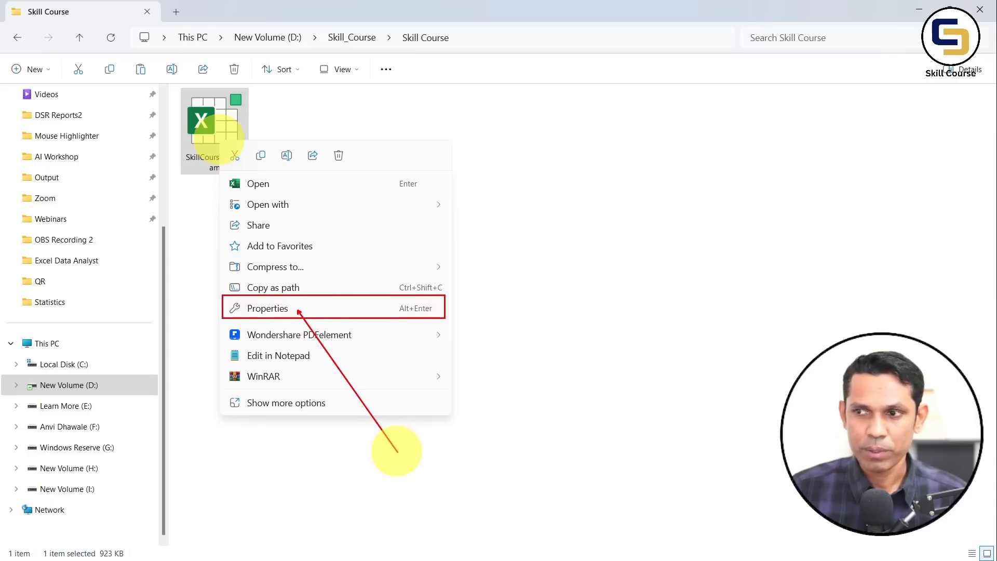
pyautogui.press('Escape')
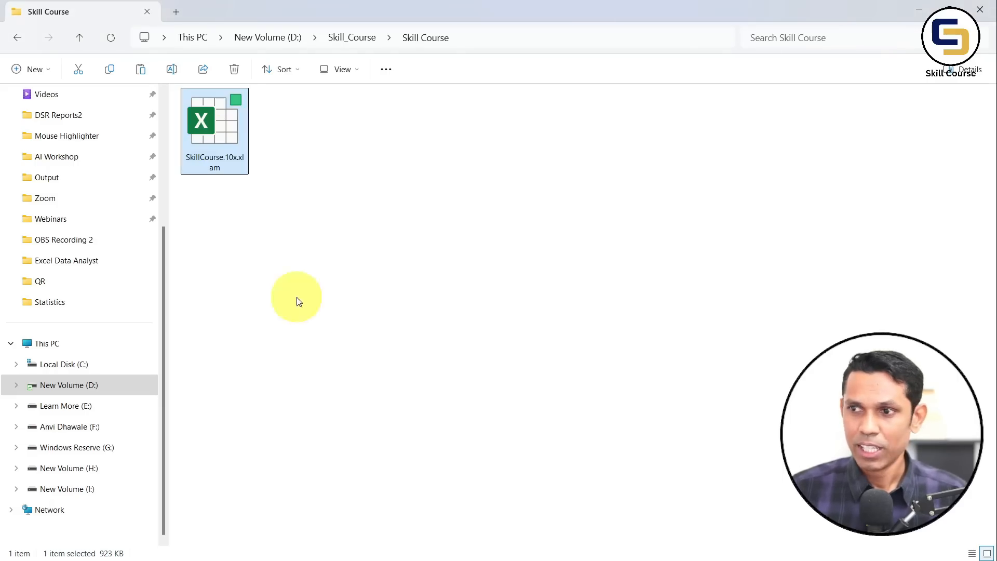
pyautogui.rightClick(211, 138)
pyautogui.click(258, 307)
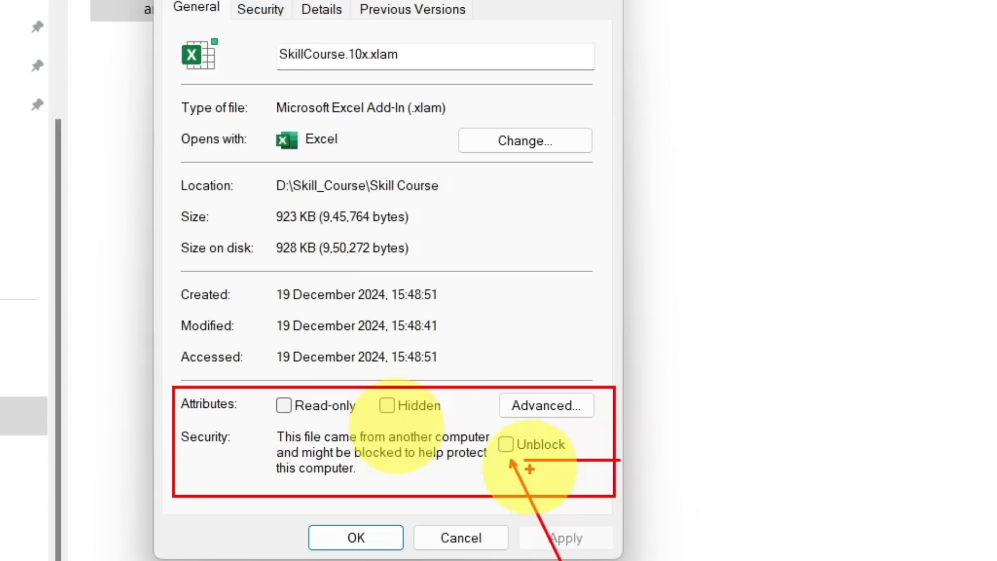
pyautogui.click(505, 446)
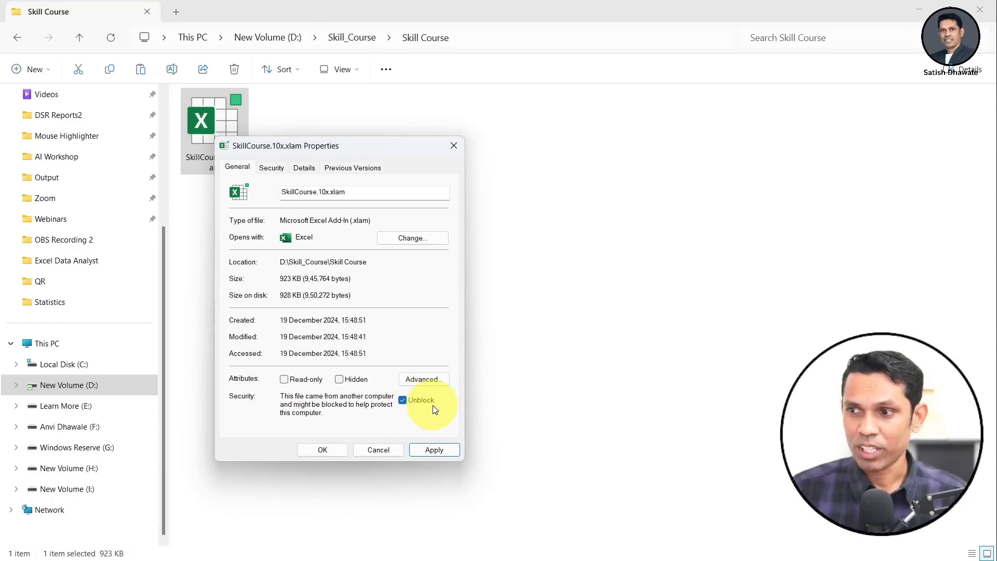
pyautogui.click(434, 449)
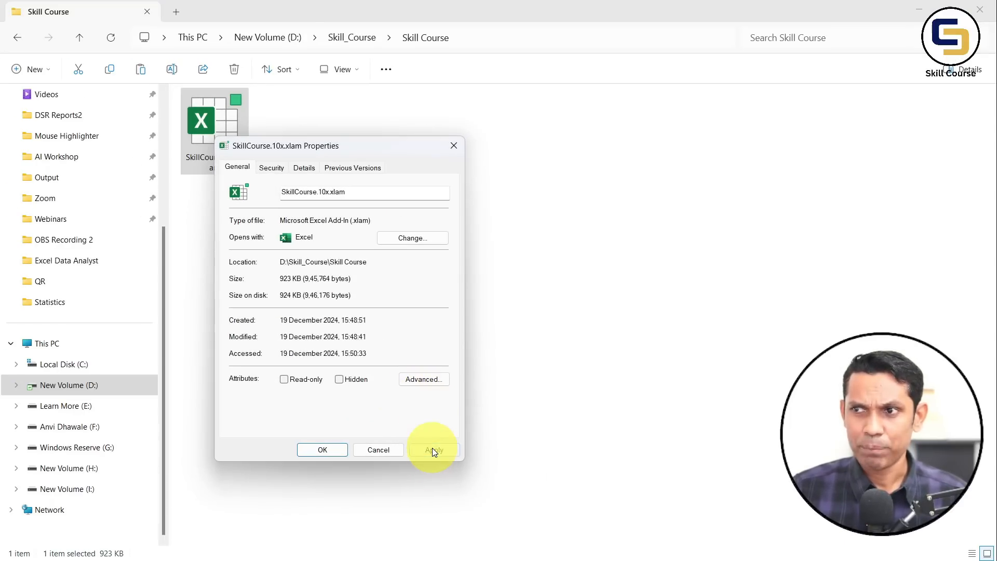
pyautogui.click(337, 449)
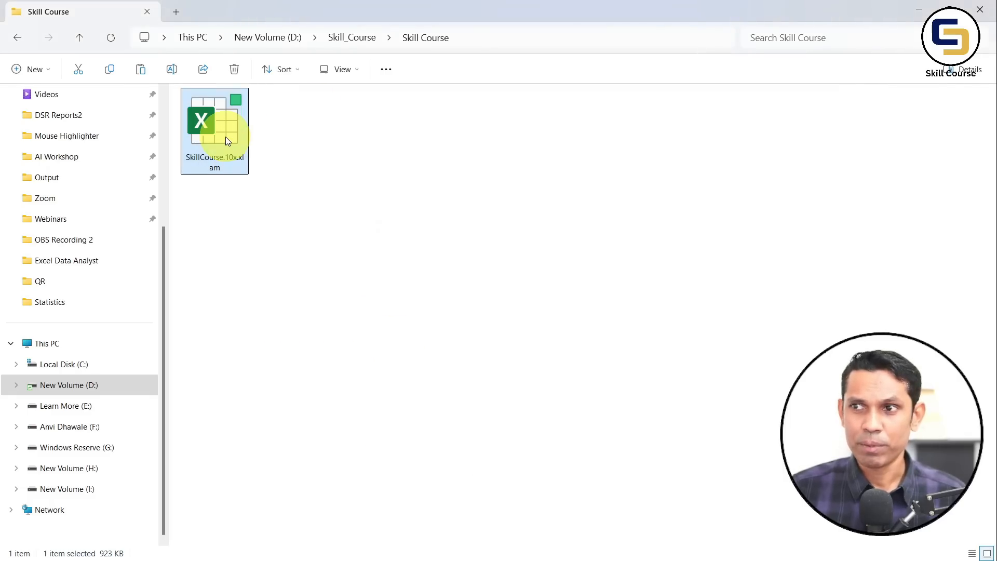
# - Switch to Excel and close the open Project Sheet of Skill Course workbook
pyautogui.moveTo(225, 138)
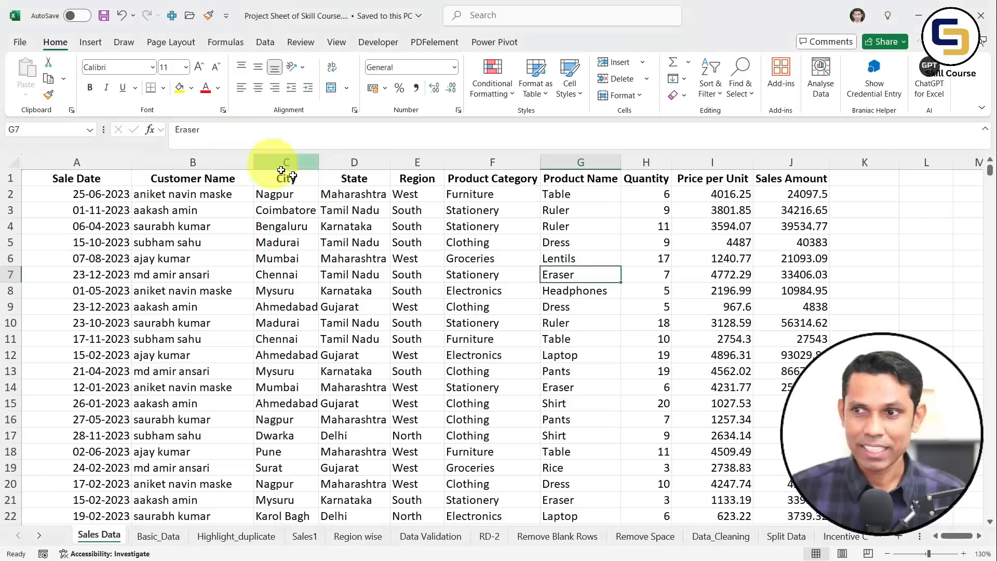
pyautogui.click(361, 224)
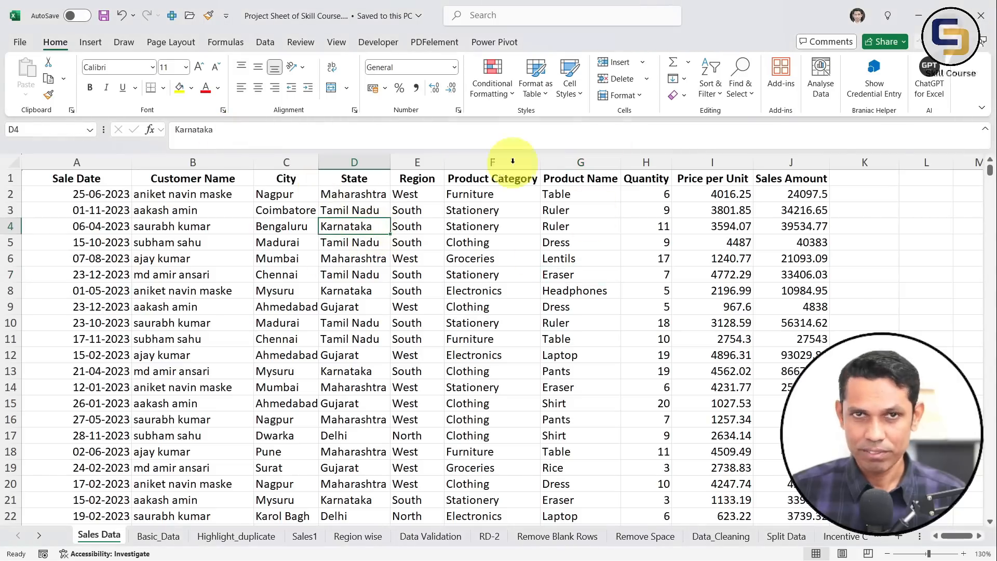
pyautogui.click(988, 19)
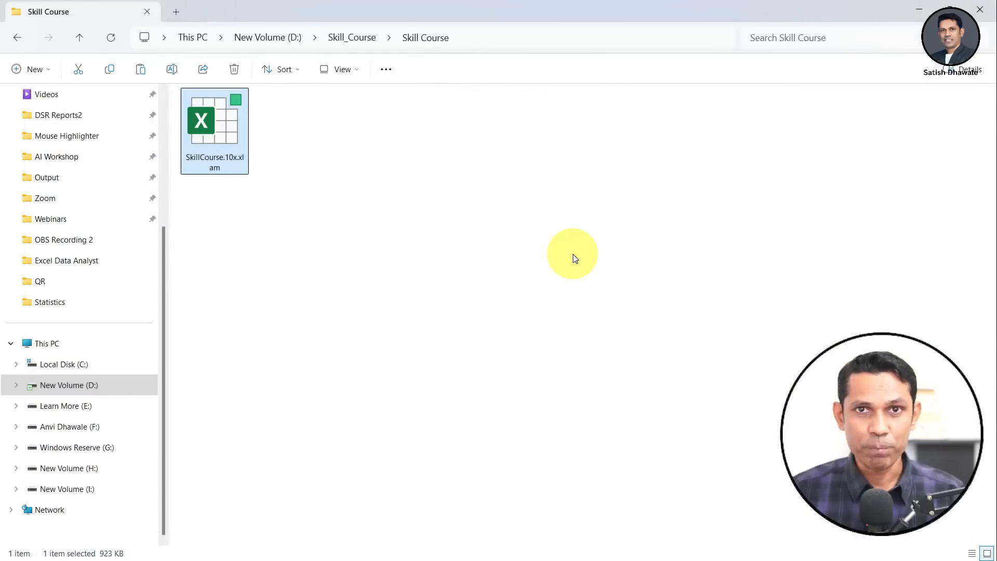
# - Run SkillCourse.10x.xlam, accept the license agreement and complete the add-in installation with the User Manual Guide option left enabled
pyautogui.doubleClick(219, 126)
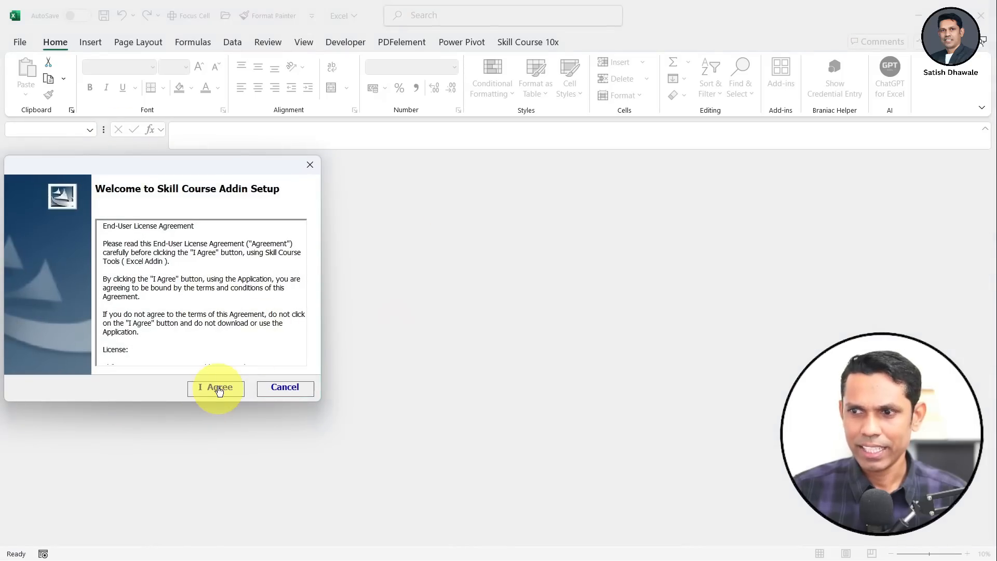
pyautogui.click(219, 388)
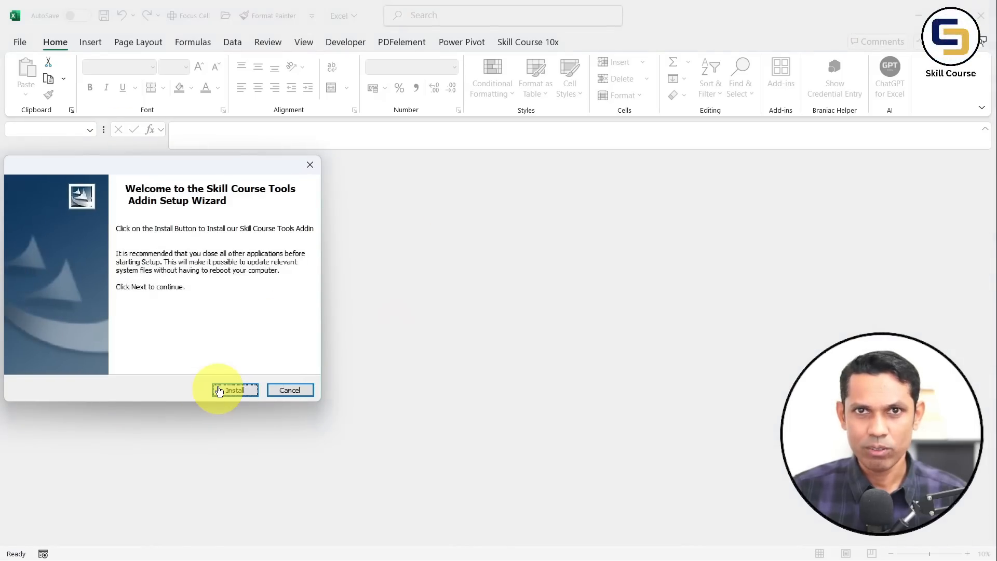
pyautogui.click(229, 391)
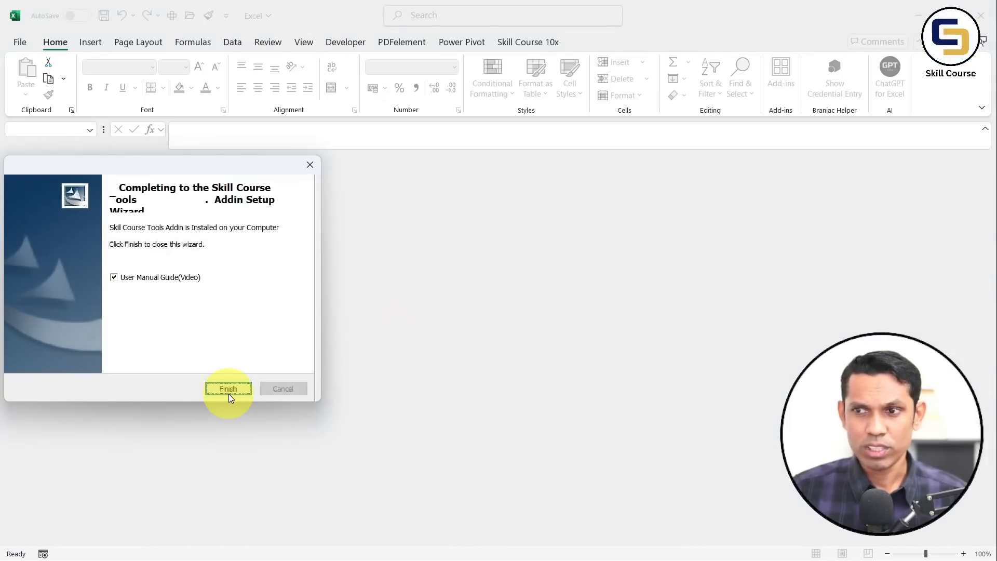
pyautogui.click(229, 395)
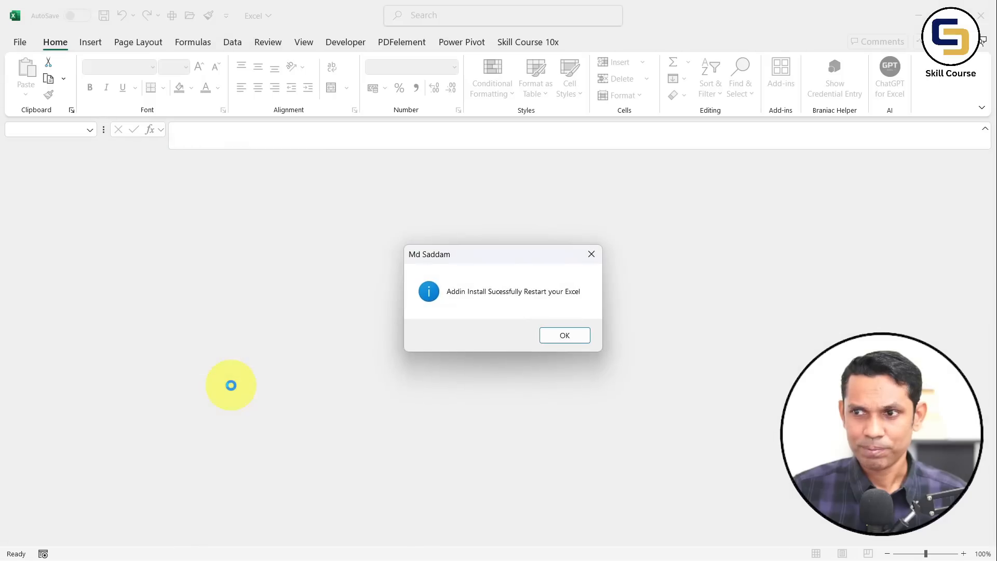
pyautogui.click(564, 334)
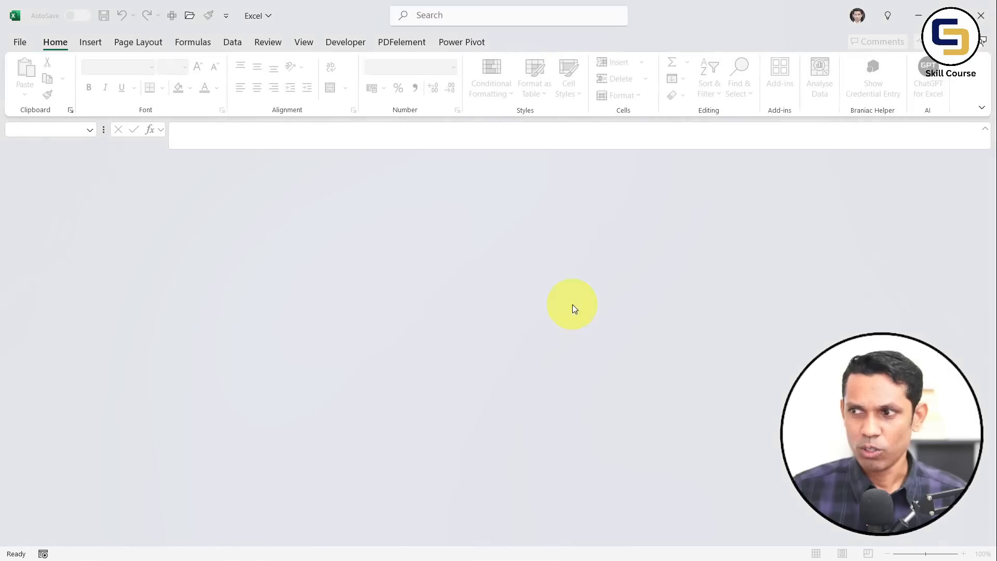
# - Restart Excel with a blank workbook and display the Skill Course 10x tools there and in the Project Sheet workbook
pyautogui.click(986, 22)
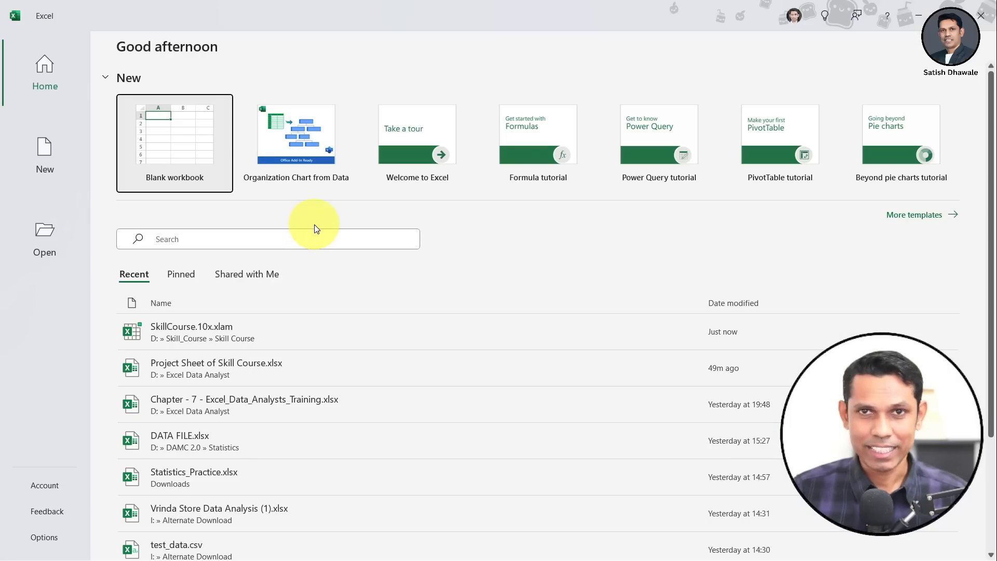
pyautogui.click(187, 141)
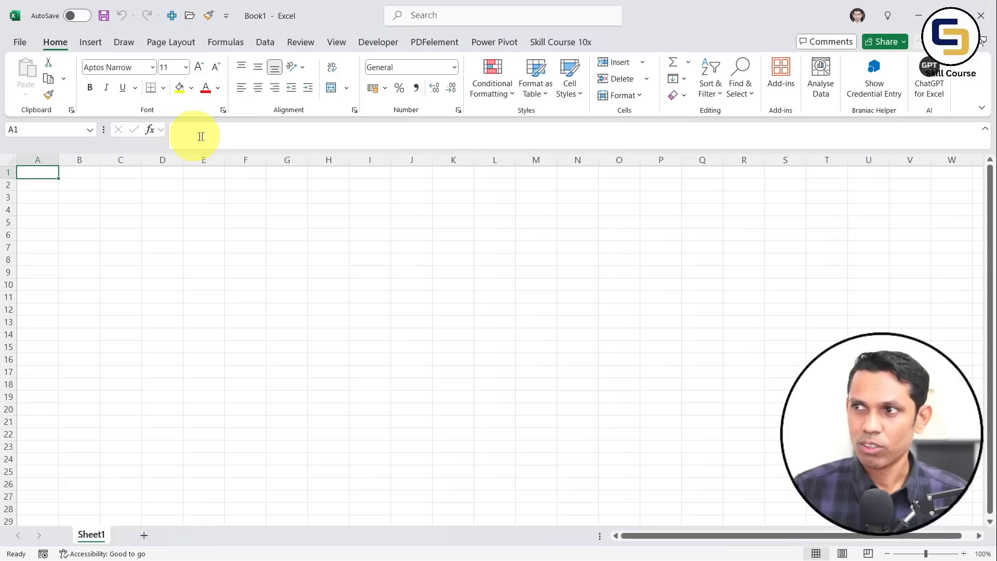
pyautogui.click(569, 44)
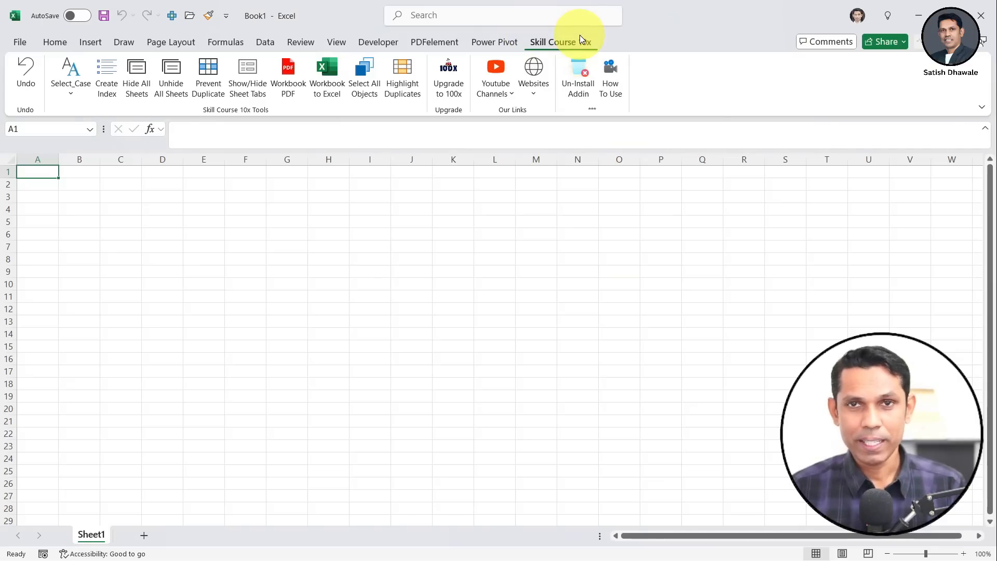
pyautogui.keyDown('ctrl'); pyautogui.scroll(4, 193, 254); pyautogui.keyUp('ctrl')
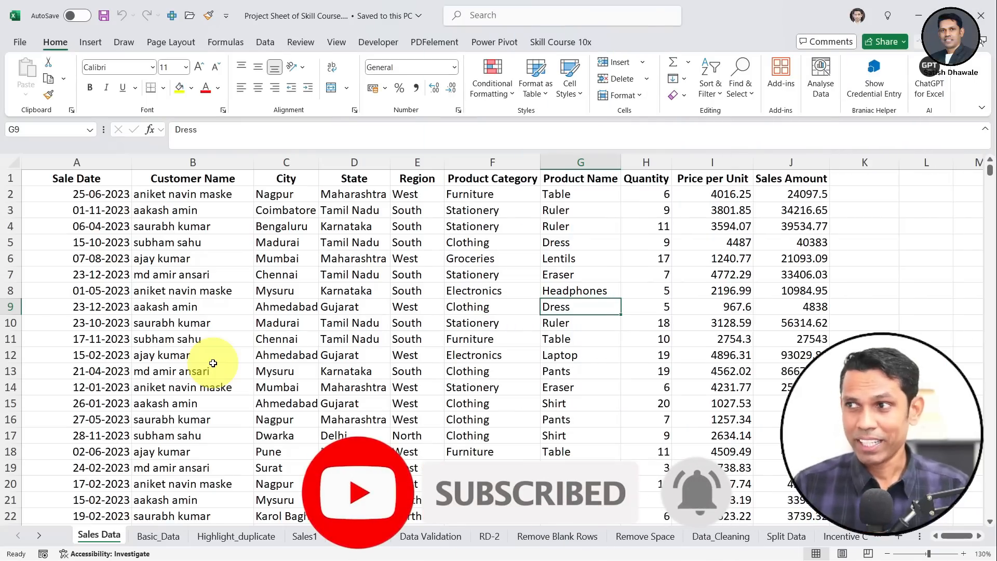
pyautogui.click(549, 44)
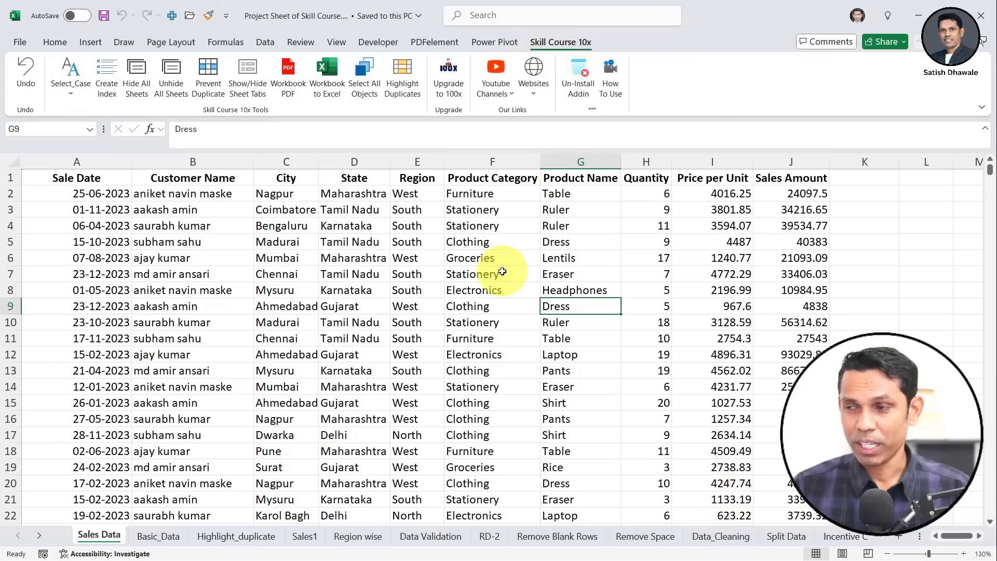
pyautogui.click(62, 178)
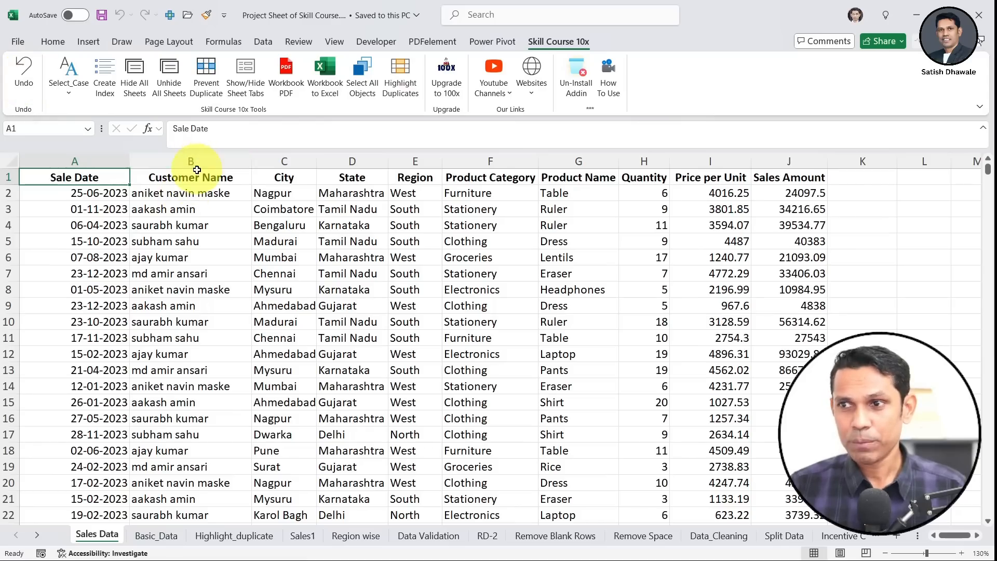
pyautogui.click(195, 177)
pyautogui.click(190, 193)
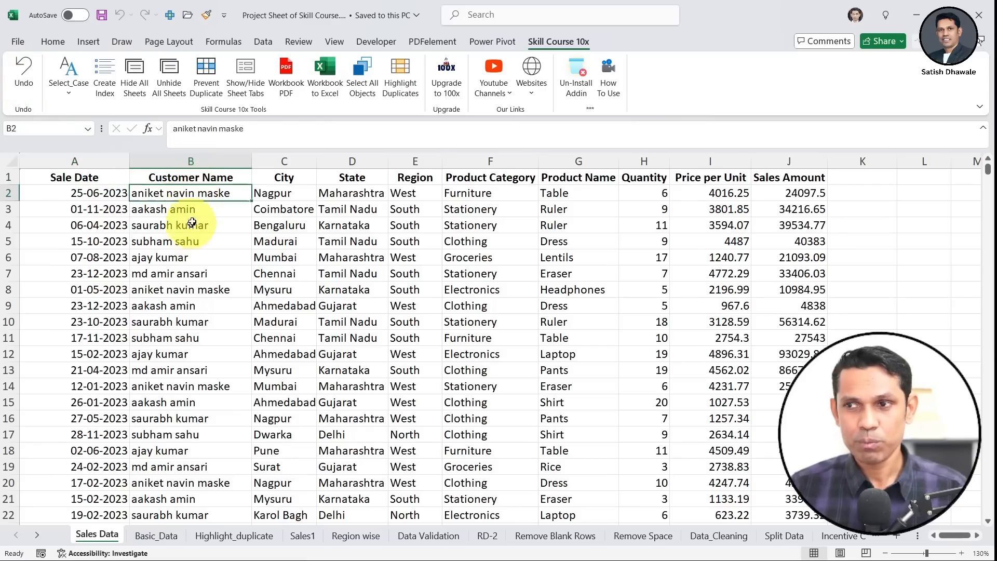
pyautogui.click(194, 178)
pyautogui.click(197, 191)
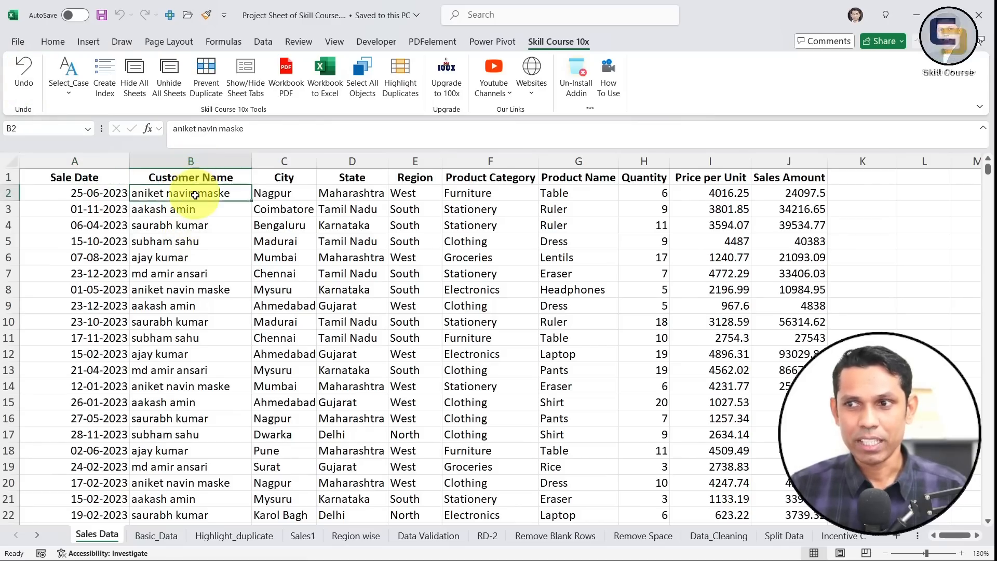
pyautogui.hotkey('ctrl', 'shift', 'Down')
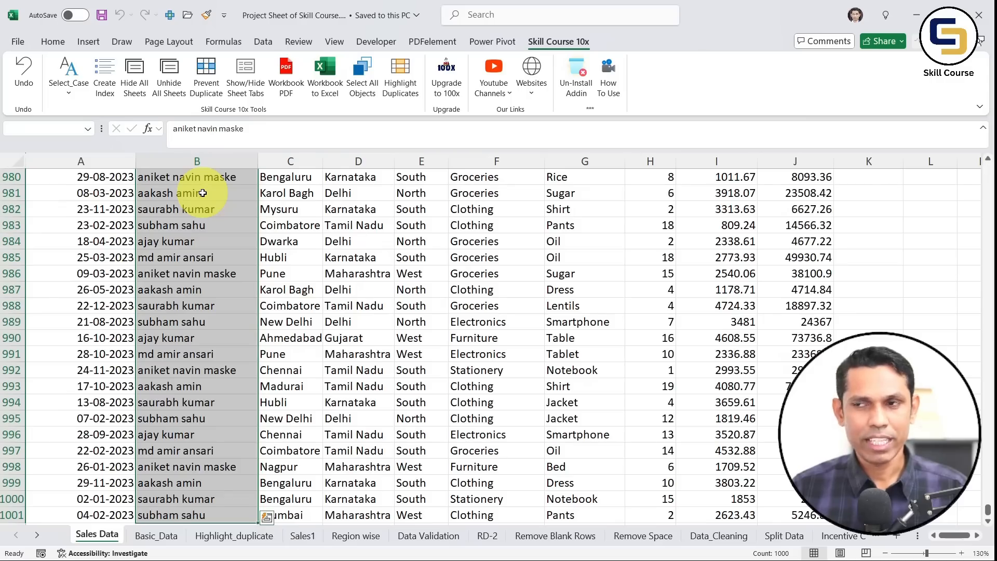
pyautogui.click(218, 180)
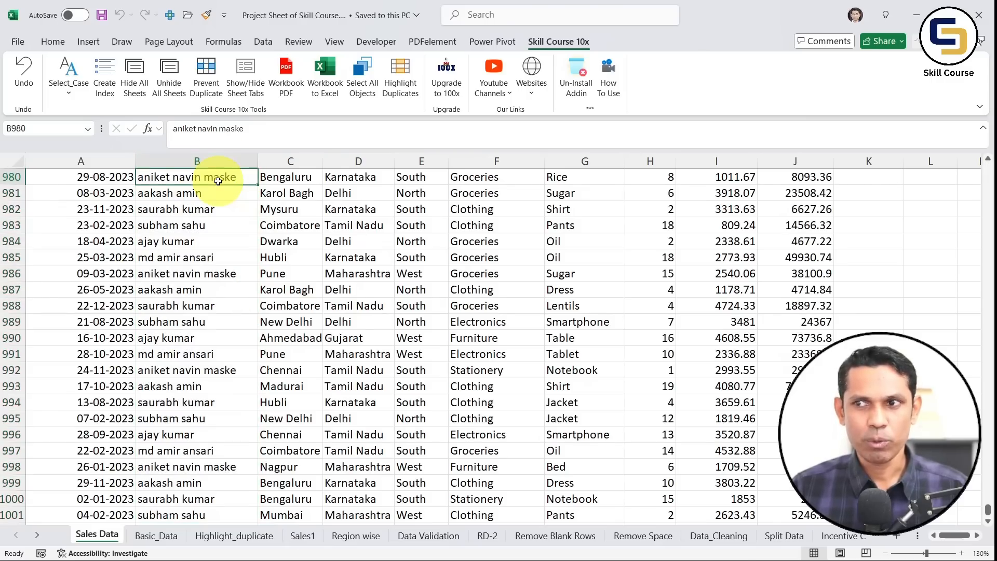
# - Convert the Sales Data sheet's Customer Name column, from header B1 to row 1001, to Proper Case with Select_Case
pyautogui.hotkey('ctrl', 'Up')
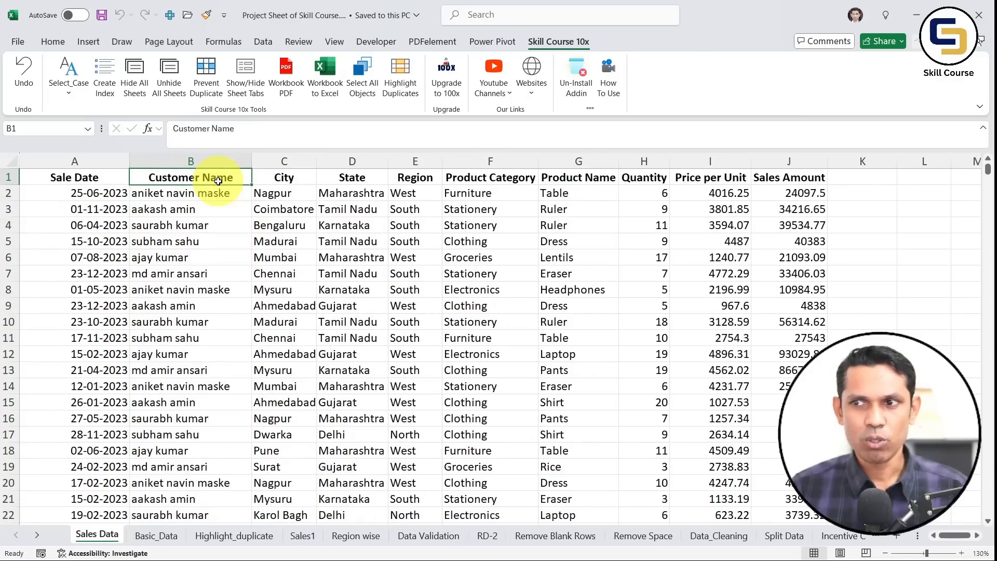
pyautogui.hotkey('ctrl', 'shift', 'Down')
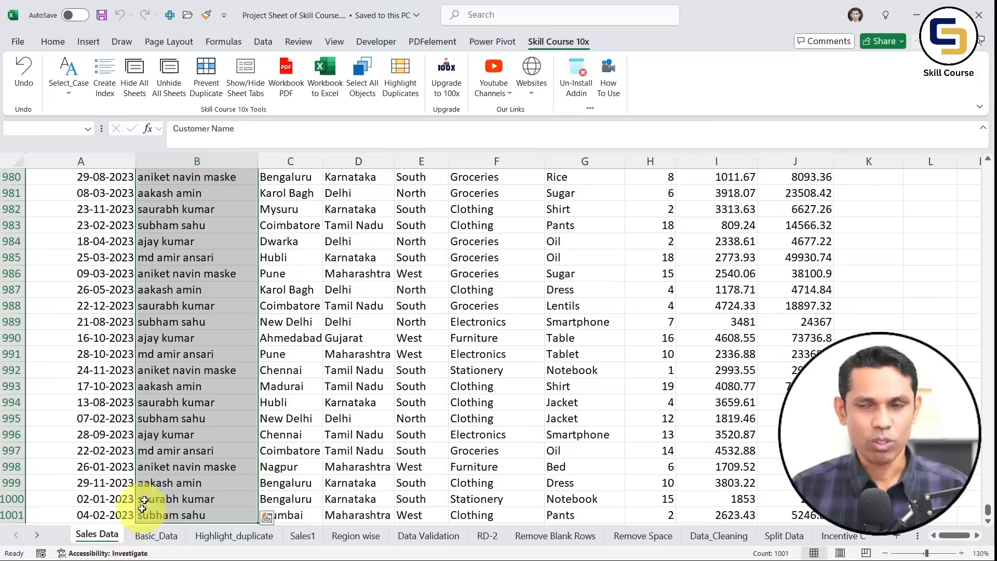
pyautogui.click(68, 93)
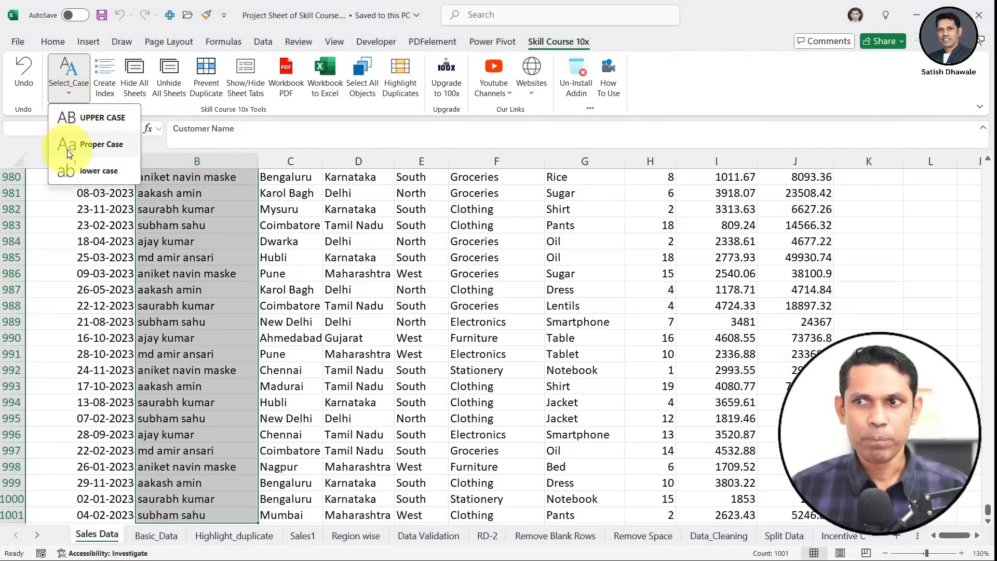
pyautogui.click(67, 150)
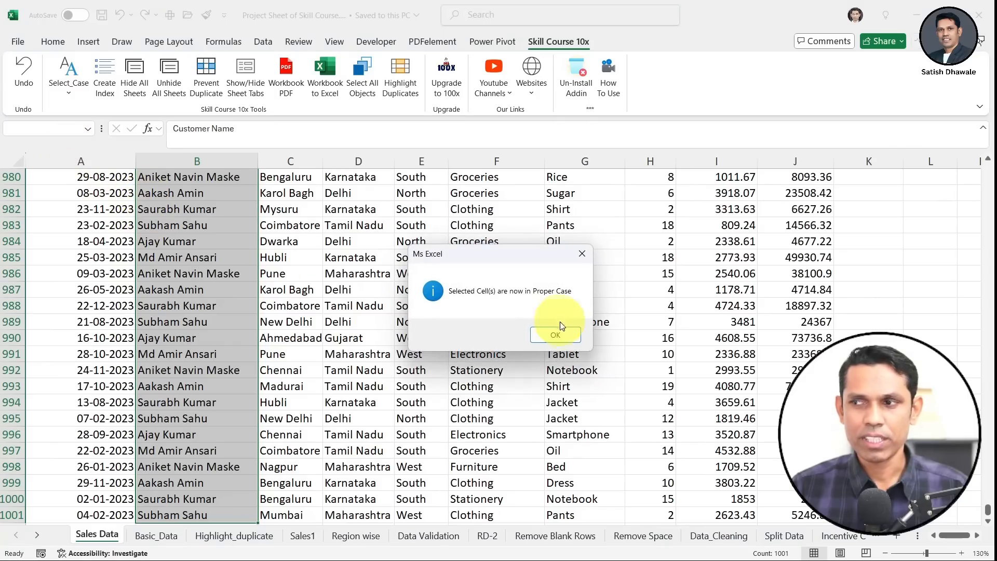
pyautogui.click(572, 336)
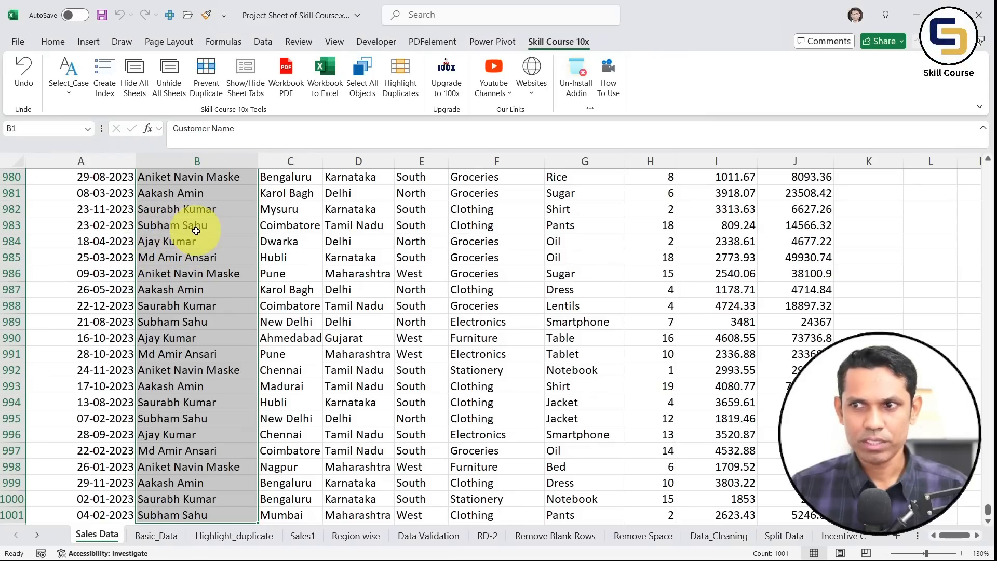
# - Change the selected Customer Name column to UPPER CASE with the Select_Case tool
pyautogui.click(71, 78)
pyautogui.click(83, 123)
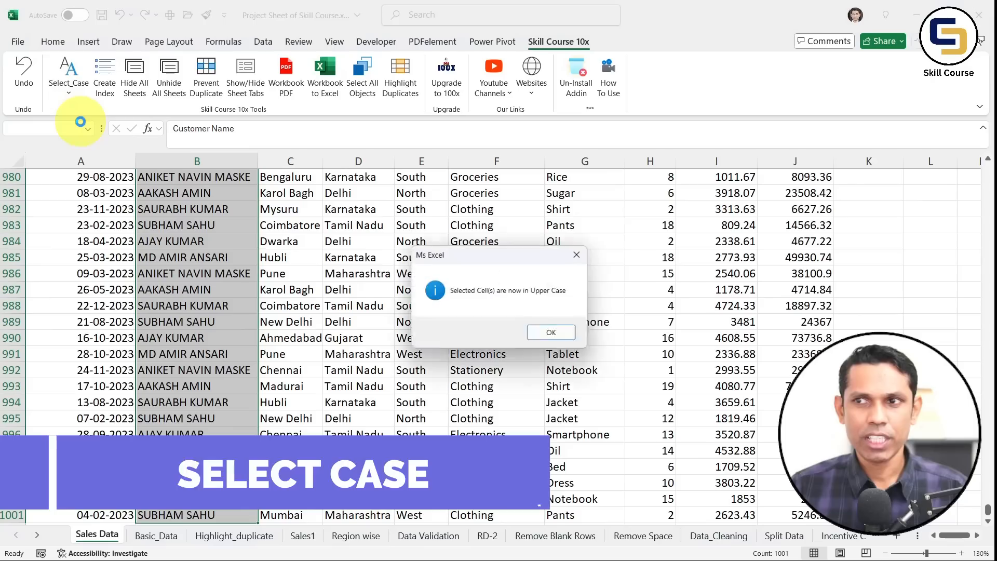
pyautogui.click(550, 333)
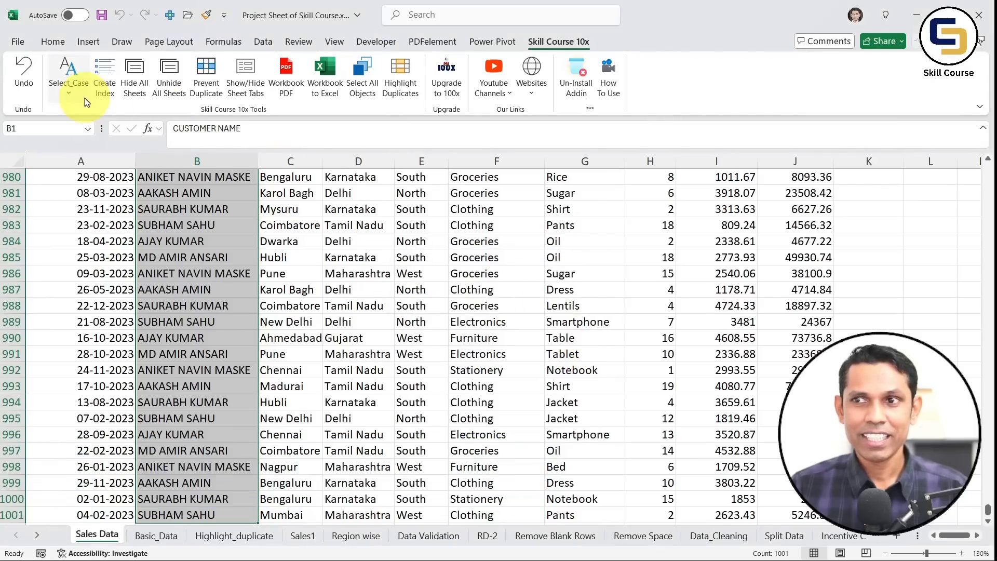
# - Change the selected Customer Name column to lower case with Select_Case and return to its header cell
pyautogui.click(70, 78)
pyautogui.click(86, 171)
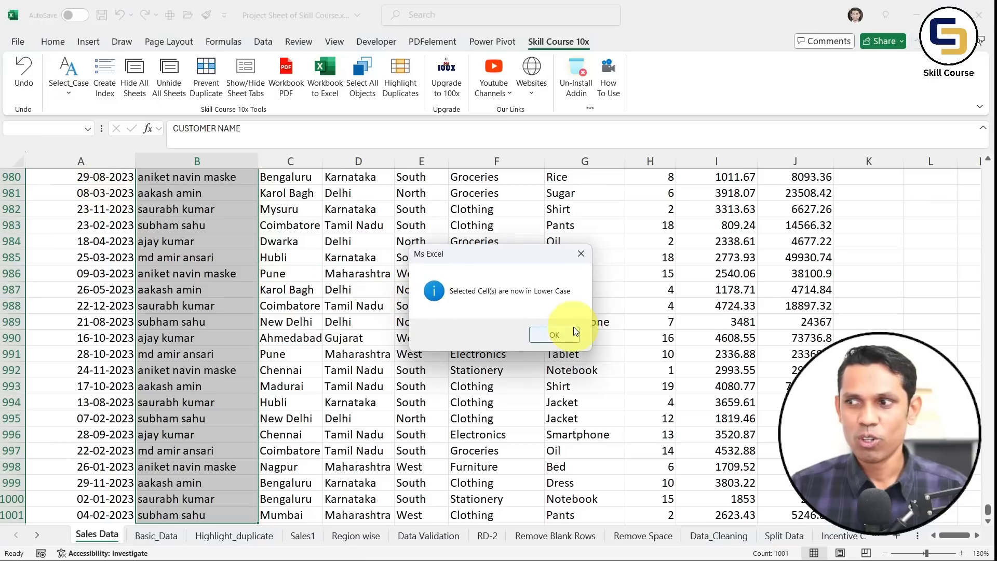
pyautogui.click(553, 335)
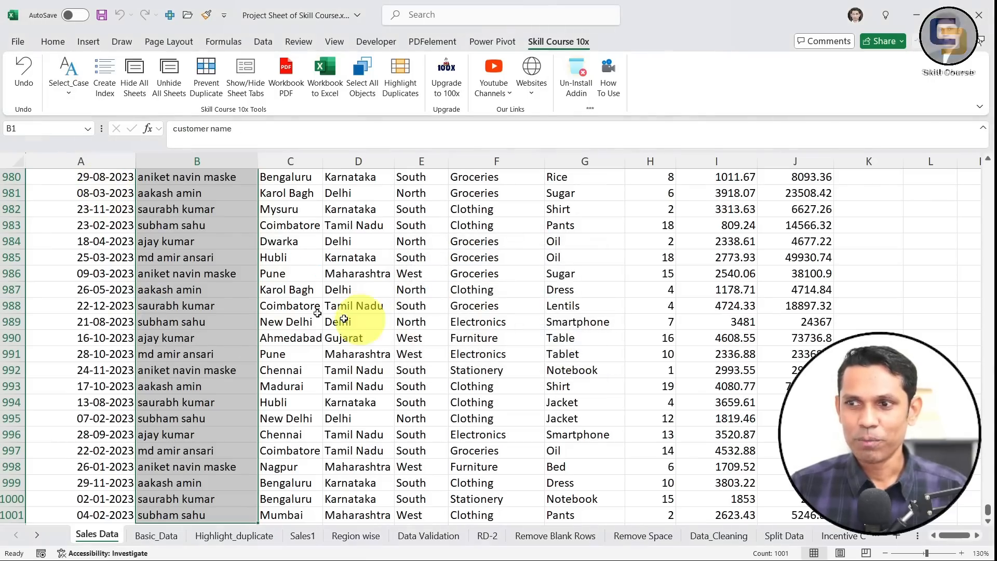
pyautogui.click(177, 288)
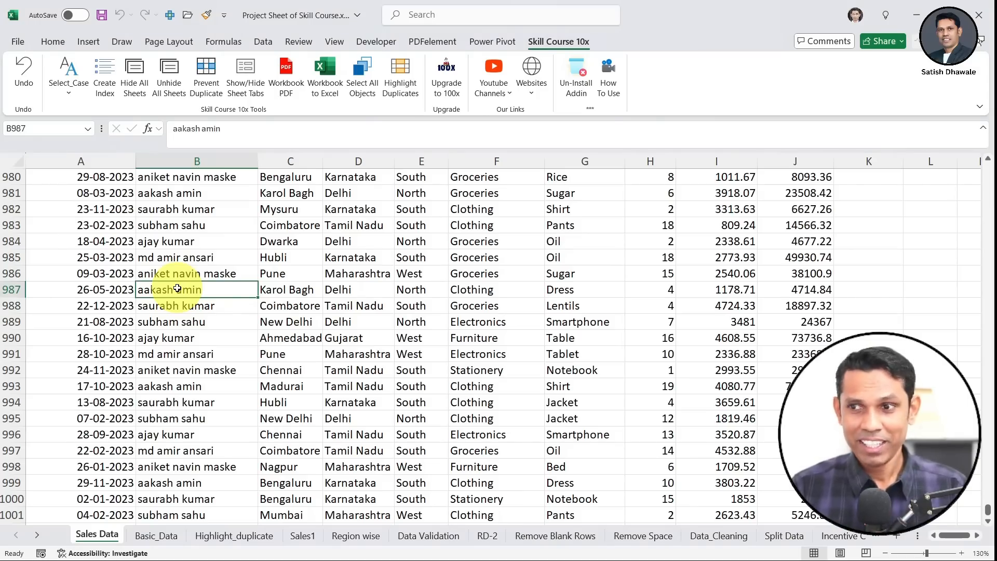
pyautogui.hotkey('ctrl', 'Up')
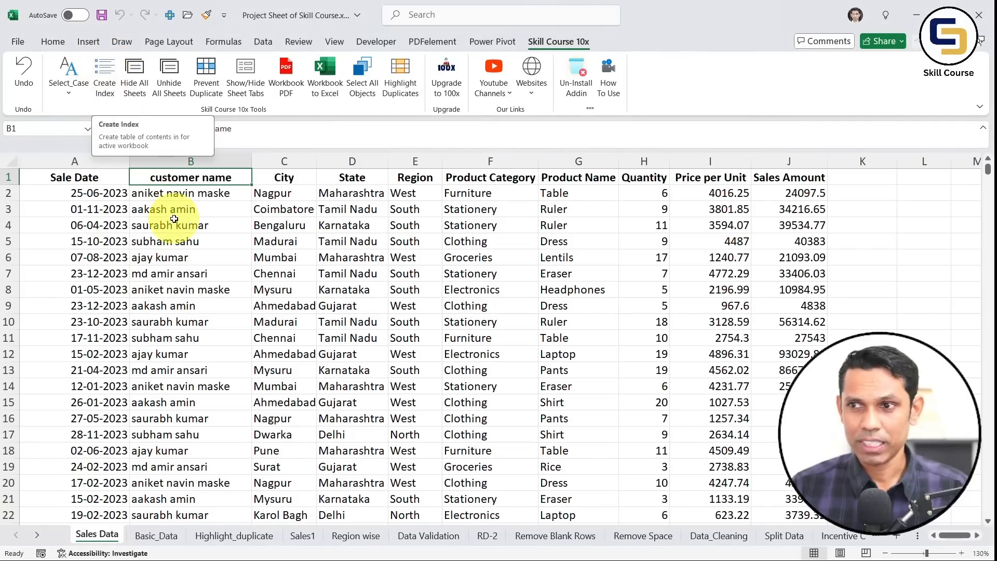
# - Convert the customer names in B2:B13 to UPPER CASE with Select_Case and undo the change
pyautogui.moveTo(176, 195); pyautogui.dragTo(162, 376)
pyautogui.click(68, 89)
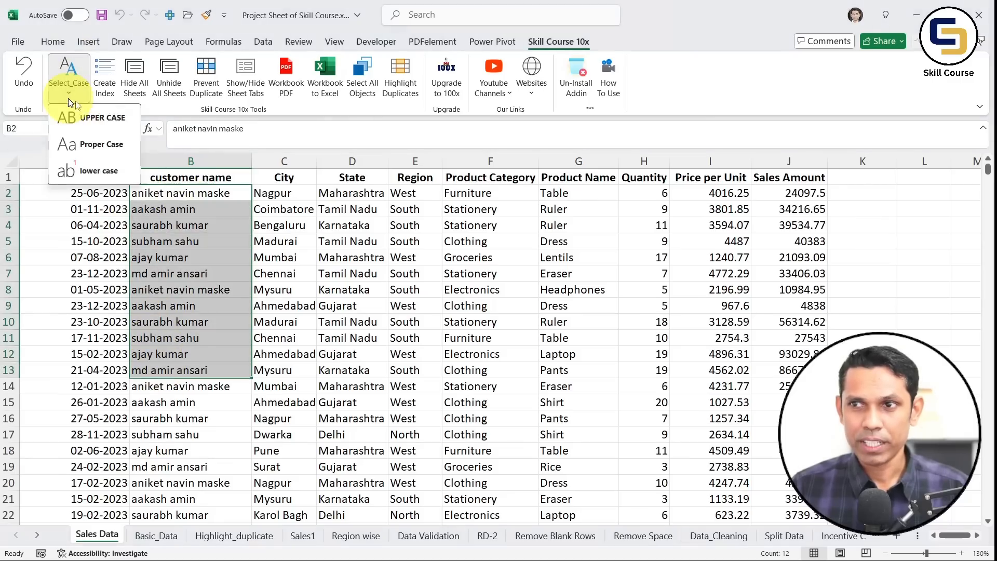
pyautogui.click(88, 118)
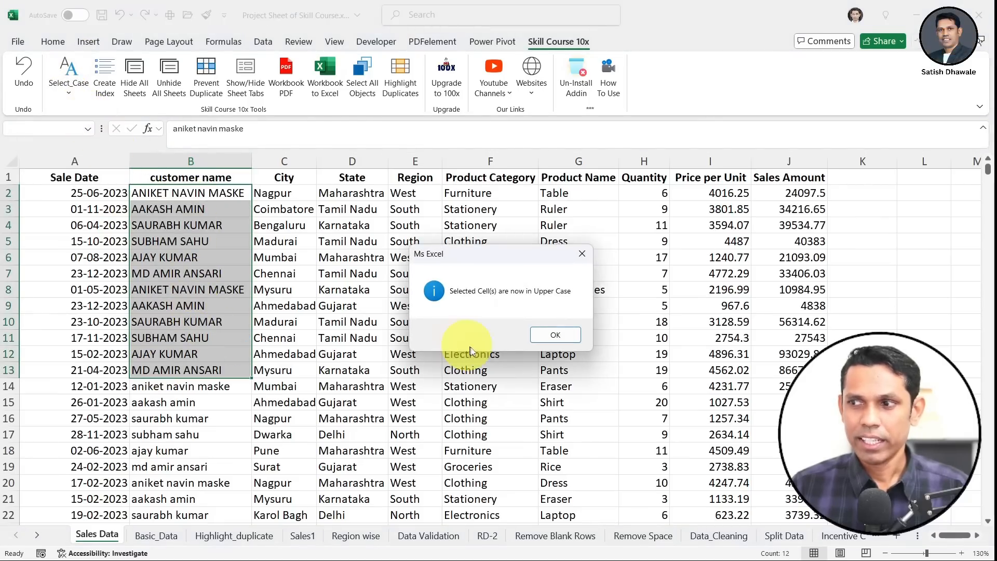
pyautogui.click(554, 335)
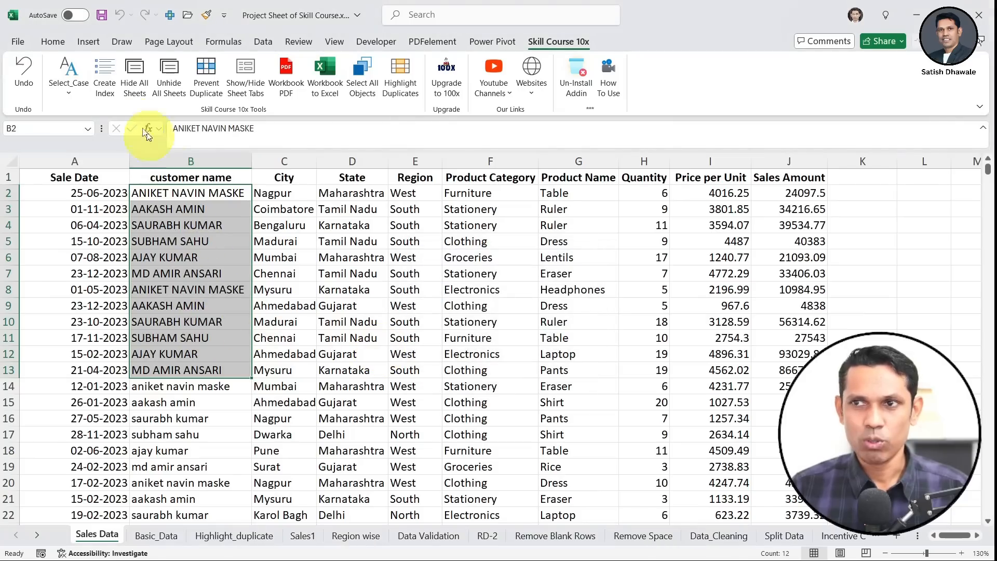
pyautogui.click(23, 75)
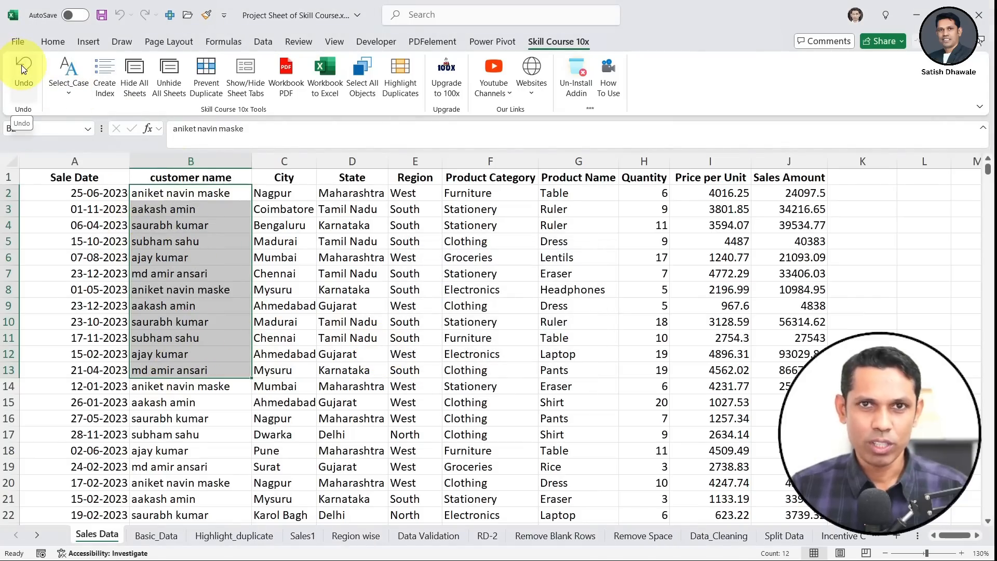
# - Convert the customer names in B2:B13 to Proper Case with Select_Case and undo that conversion
pyautogui.click(66, 90)
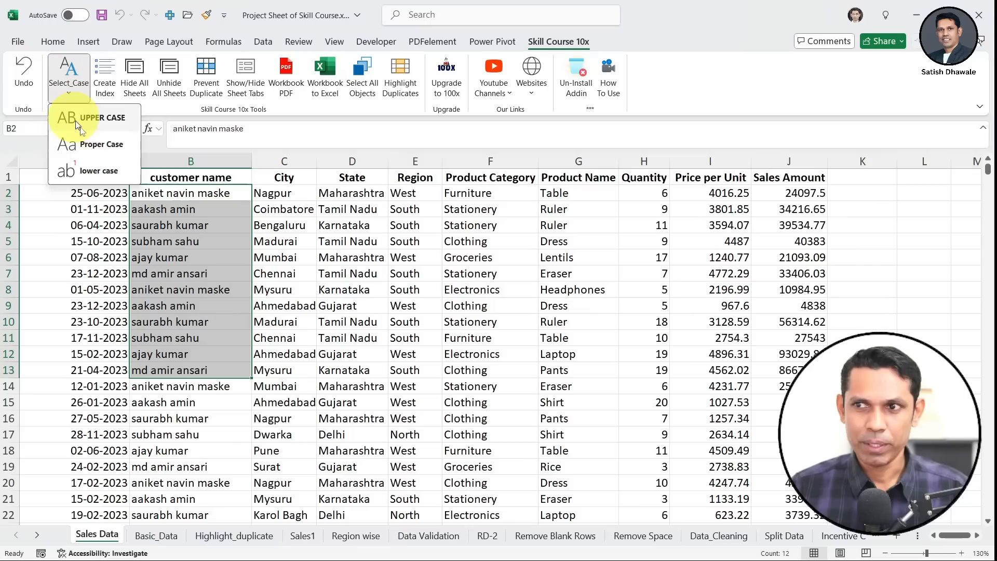
pyautogui.click(90, 149)
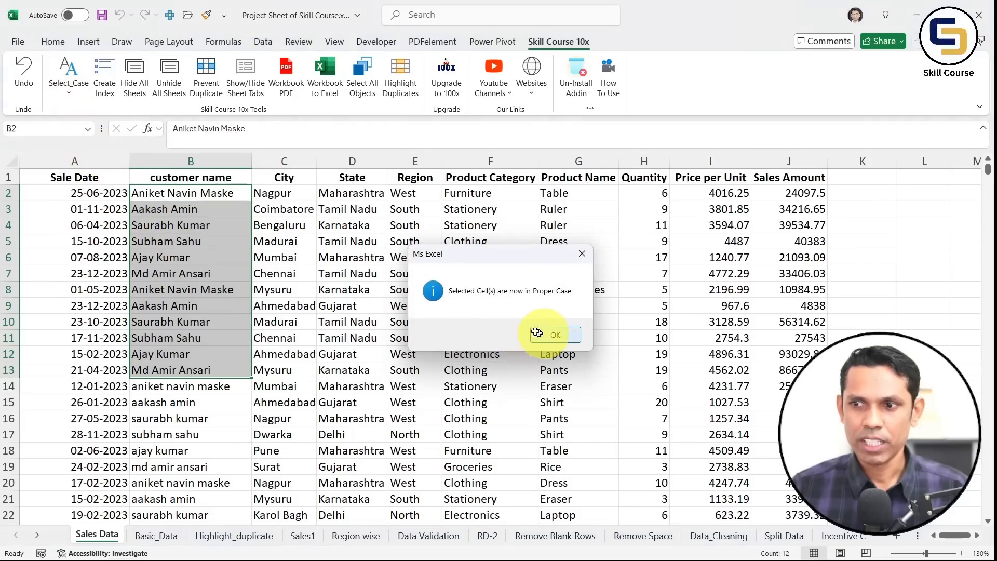
pyautogui.click(542, 332)
pyautogui.click(25, 85)
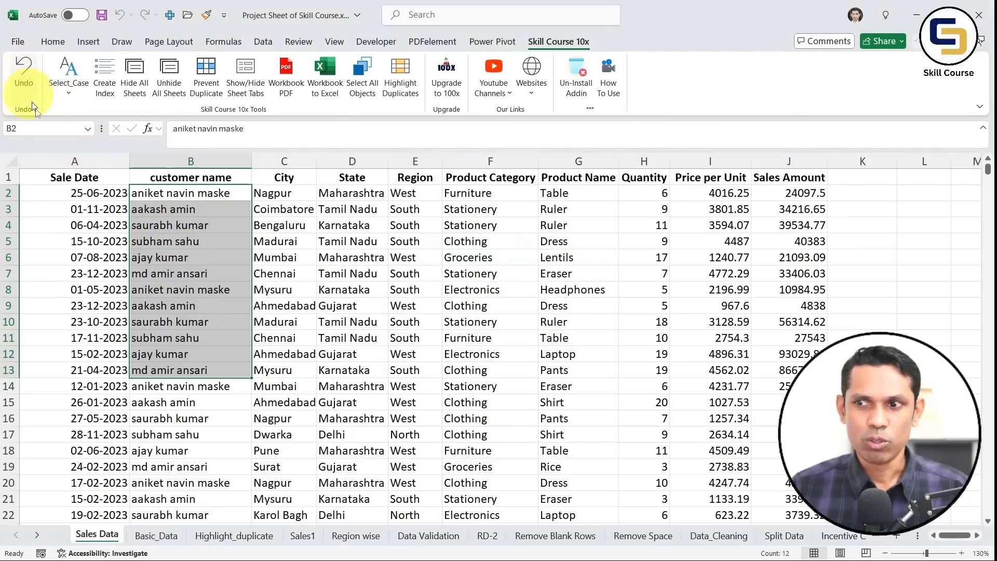
pyautogui.click(180, 221)
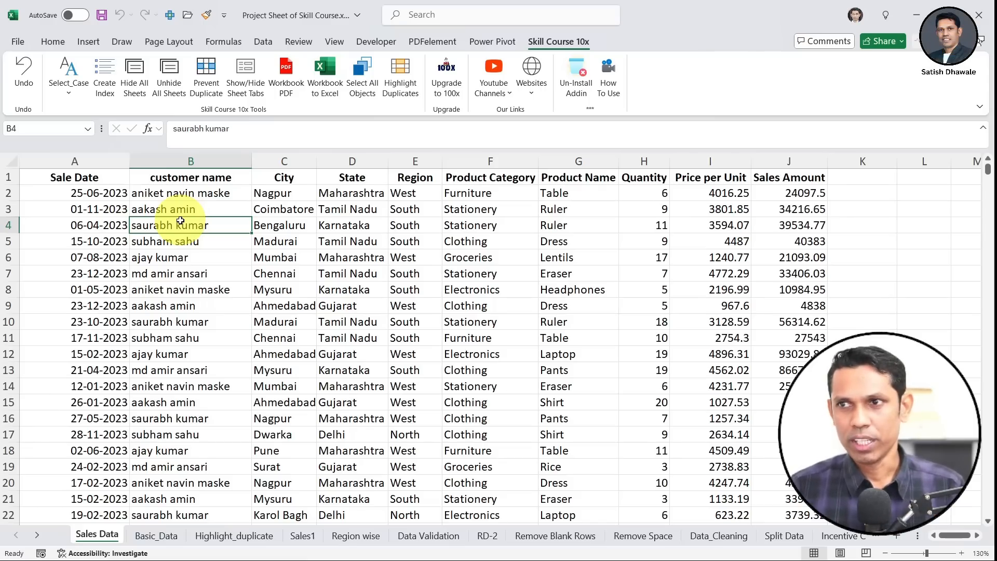
# - Create a linked table of contents for all worksheets with the Create Index tool
pyautogui.click(107, 77)
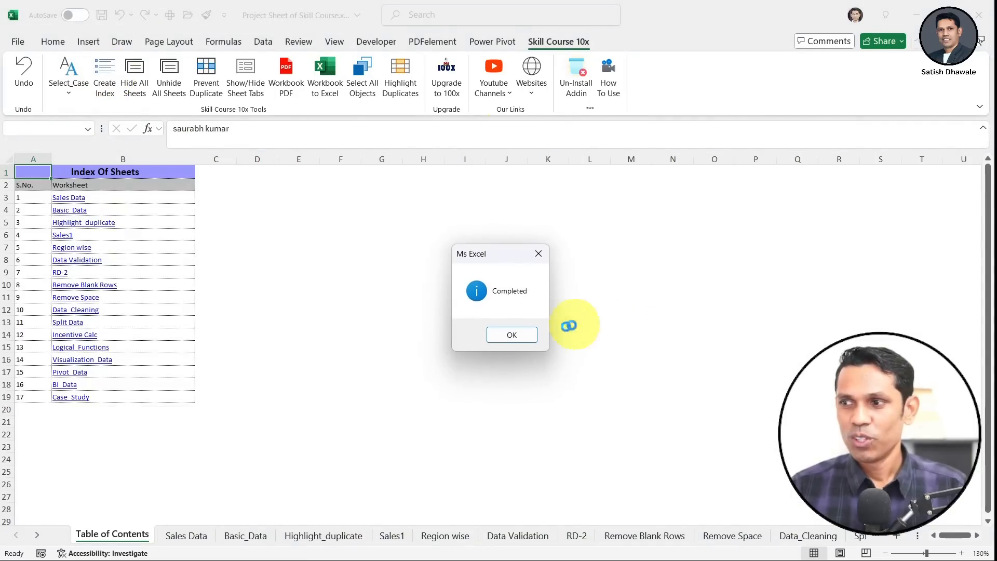
pyautogui.click(525, 334)
pyautogui.scroll(1, 143, 289)
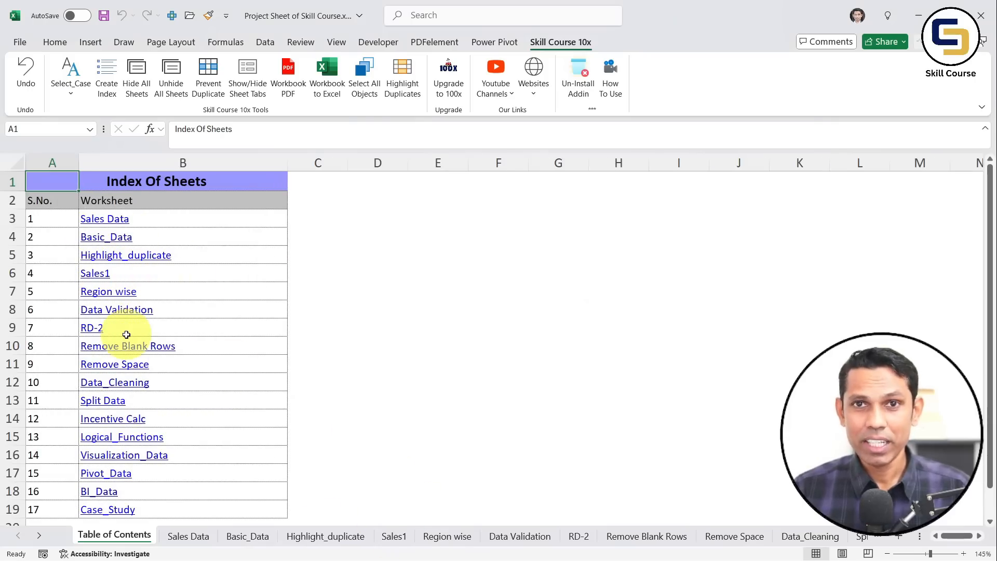
# - Follow the Sales Data link in the sheet index and return to Table of Contents to review the other links
pyautogui.click(116, 226)
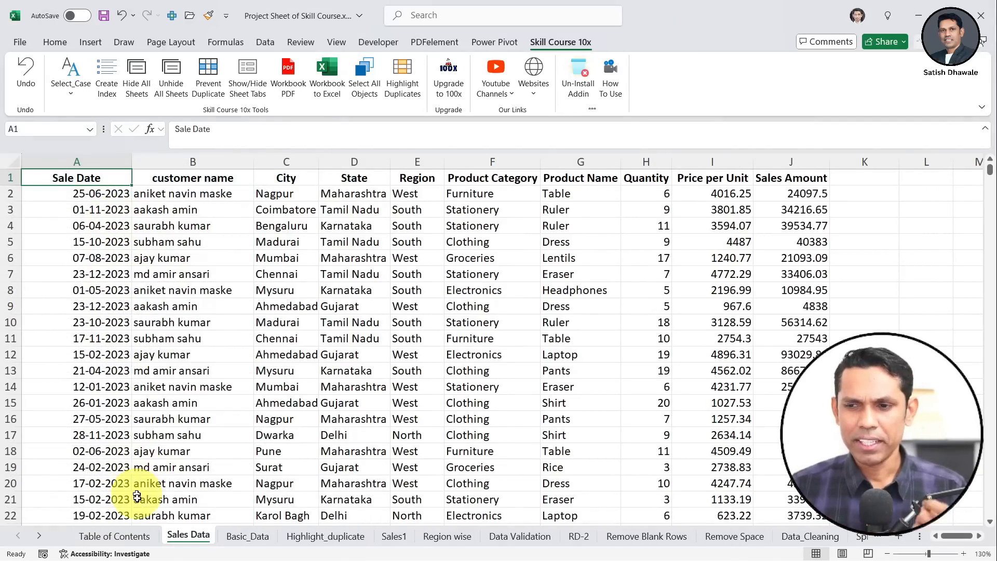
pyautogui.click(114, 535)
pyautogui.scroll(-2, 122, 468)
pyautogui.keyDown('ctrl'); pyautogui.scroll(1, 124, 351); pyautogui.keyUp('ctrl')
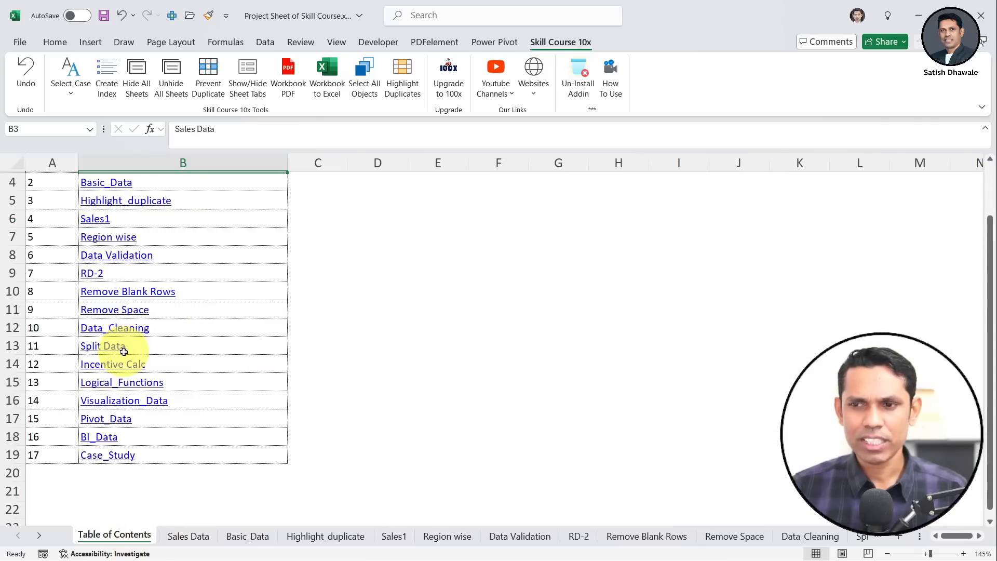
pyautogui.scroll(1, 89, 478)
# - Hide every sheet except Sales Data with Hide All Sheets and restore them with Unhide All Sheets
pyautogui.click(183, 535)
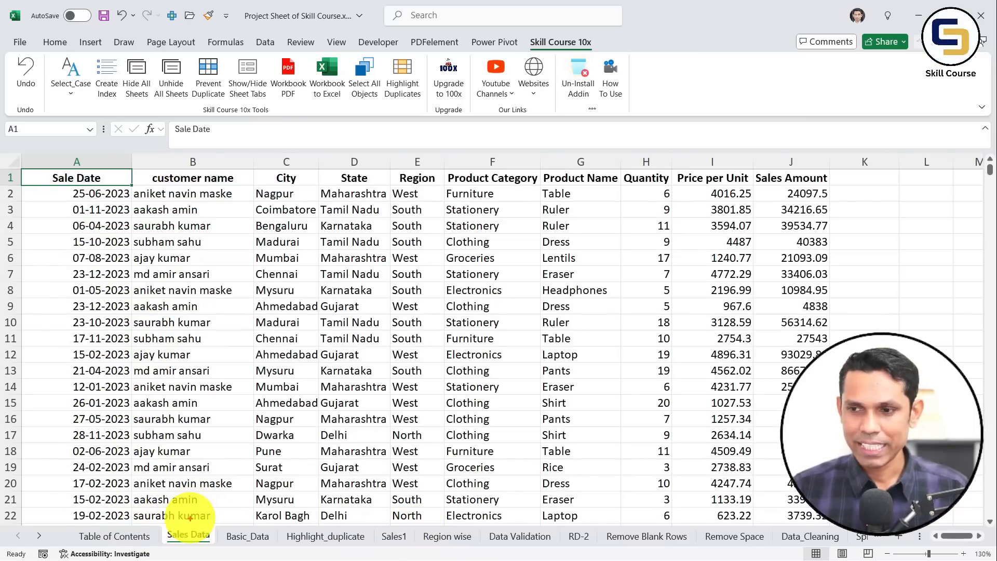
pyautogui.moveTo(193, 374); pyautogui.dragTo(193, 519)
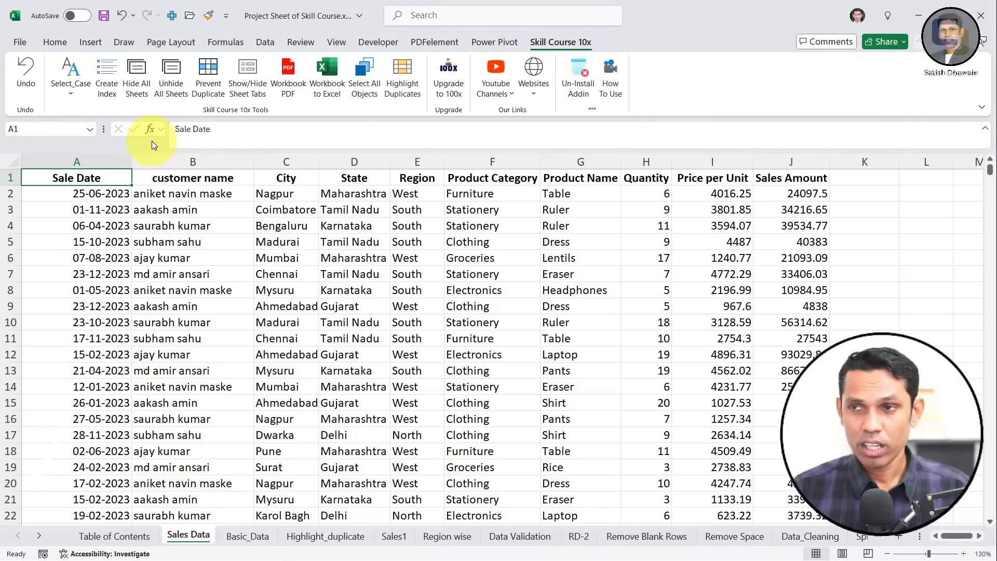
pyautogui.click(135, 86)
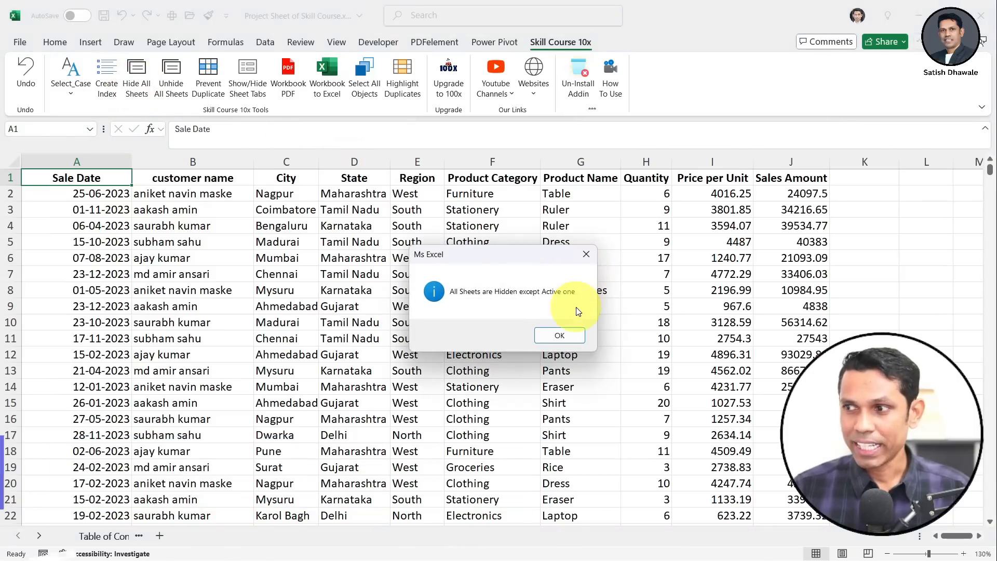
pyautogui.click(570, 336)
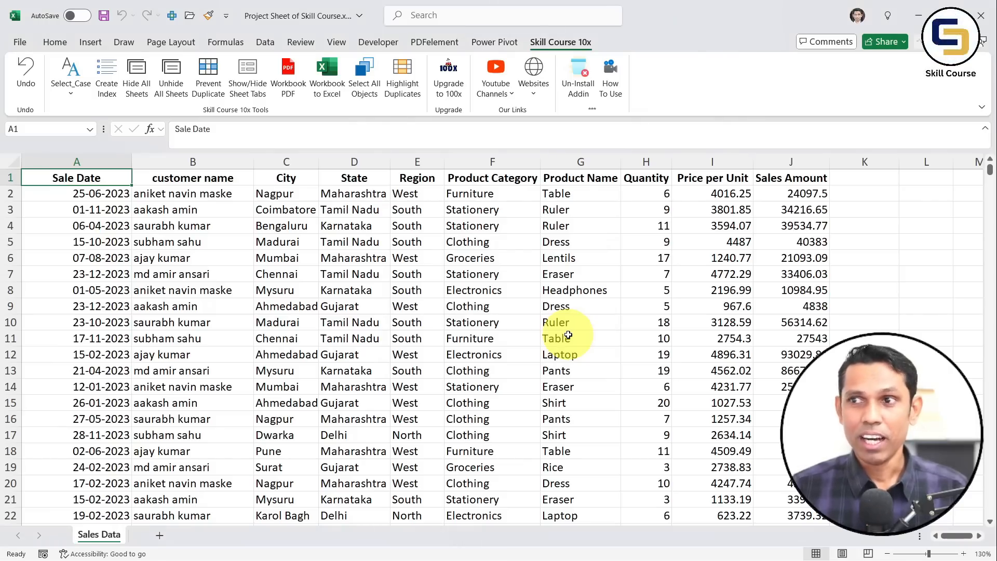
pyautogui.click(171, 76)
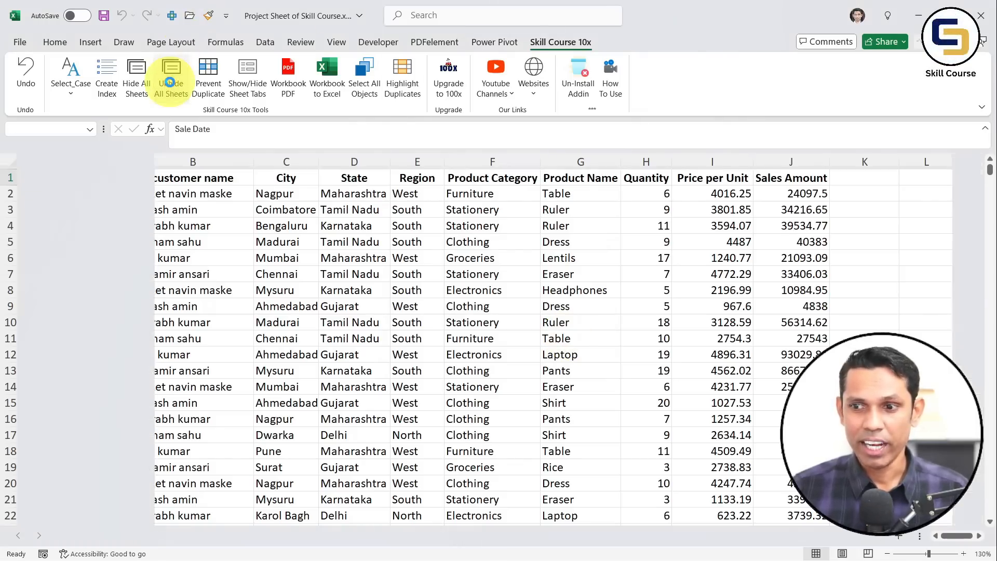
pyautogui.click(537, 335)
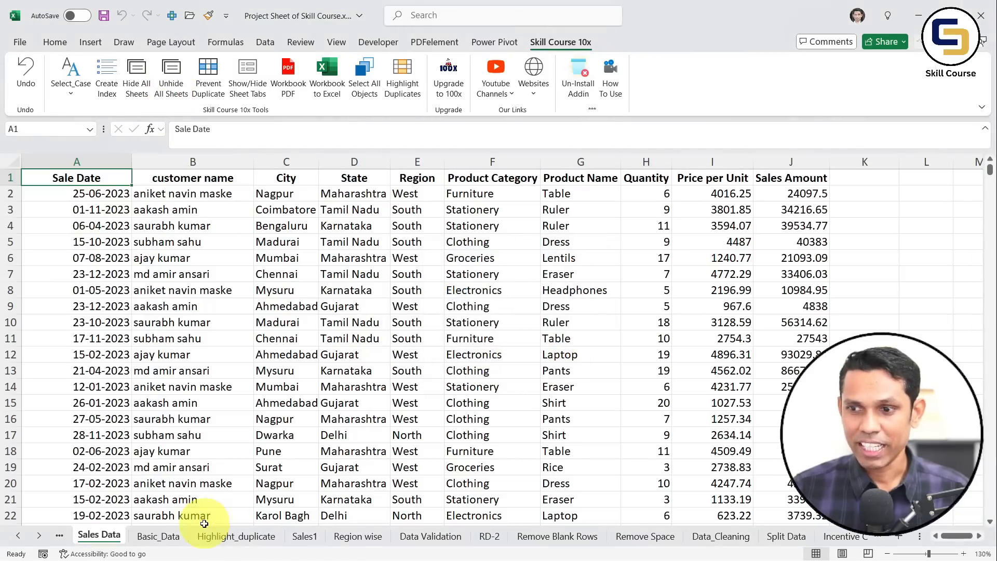
pyautogui.moveTo(186, 527); pyautogui.dragTo(186, 460)
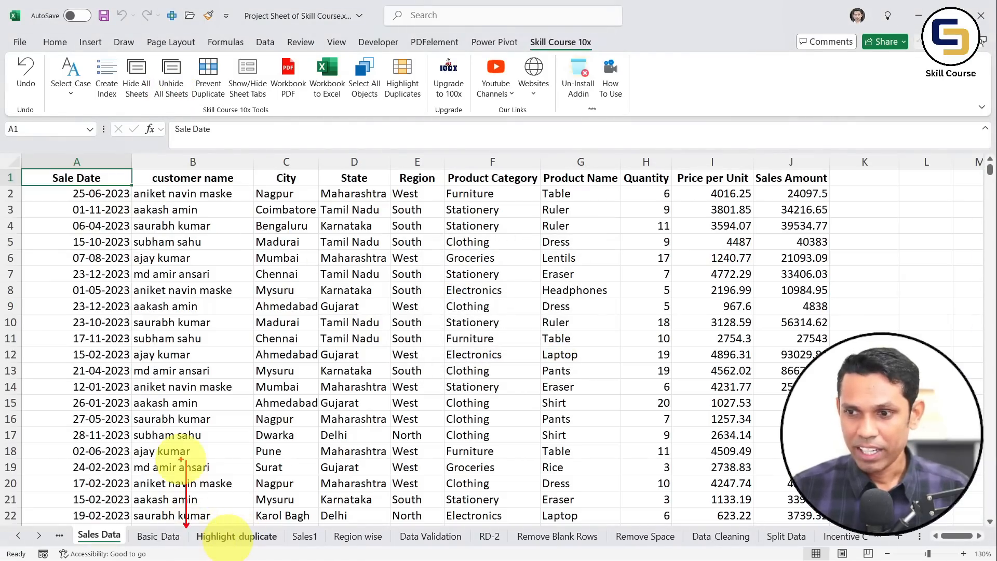
pyautogui.moveTo(241, 523); pyautogui.dragTo(241, 460)
pyautogui.moveTo(312, 523); pyautogui.dragTo(321, 439)
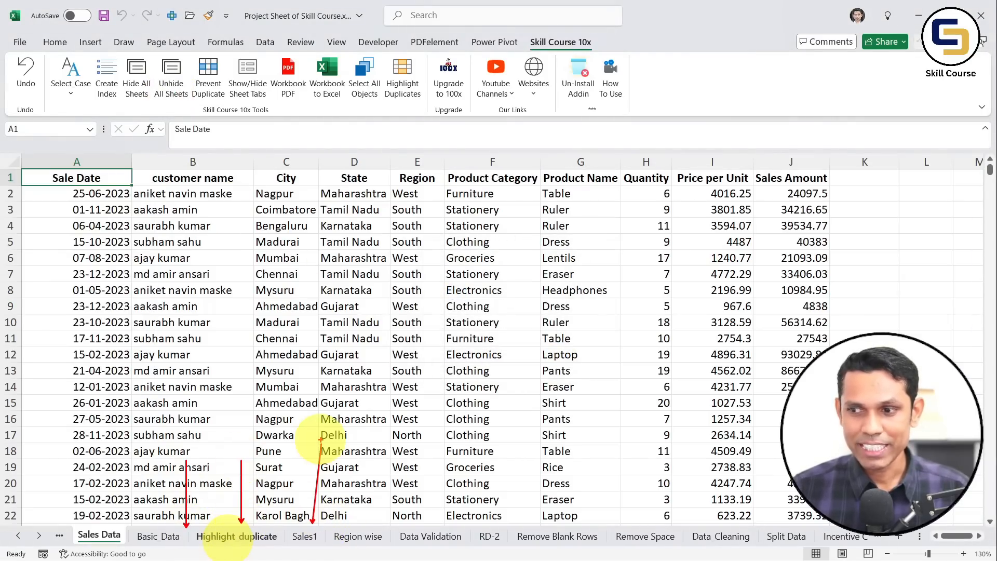
pyautogui.press('Escape')
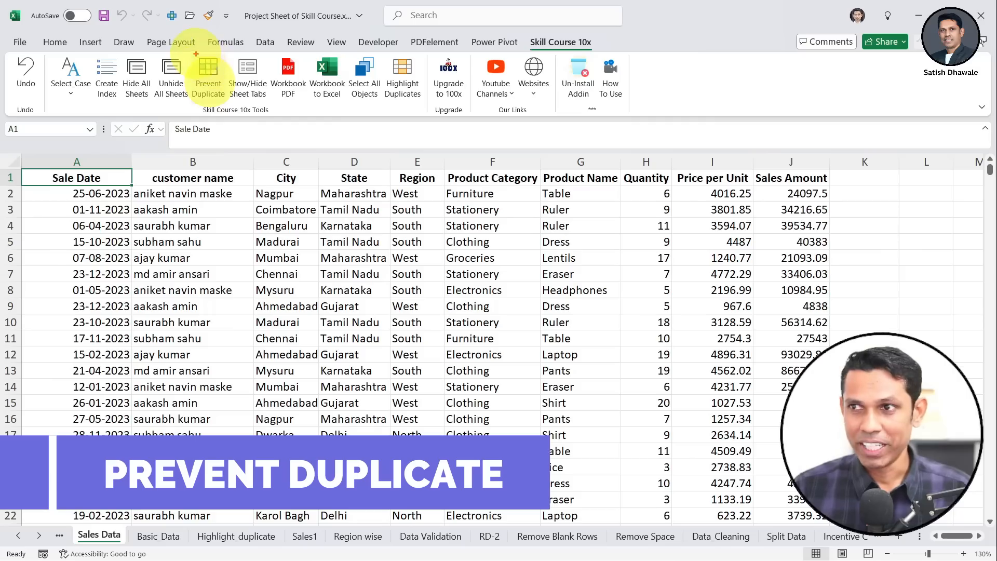
pyautogui.moveTo(186, 52)
pyautogui.mouseDown()
pyautogui.moveTo(235, 106)
pyautogui.moveTo(246, 171)
pyautogui.mouseUp()
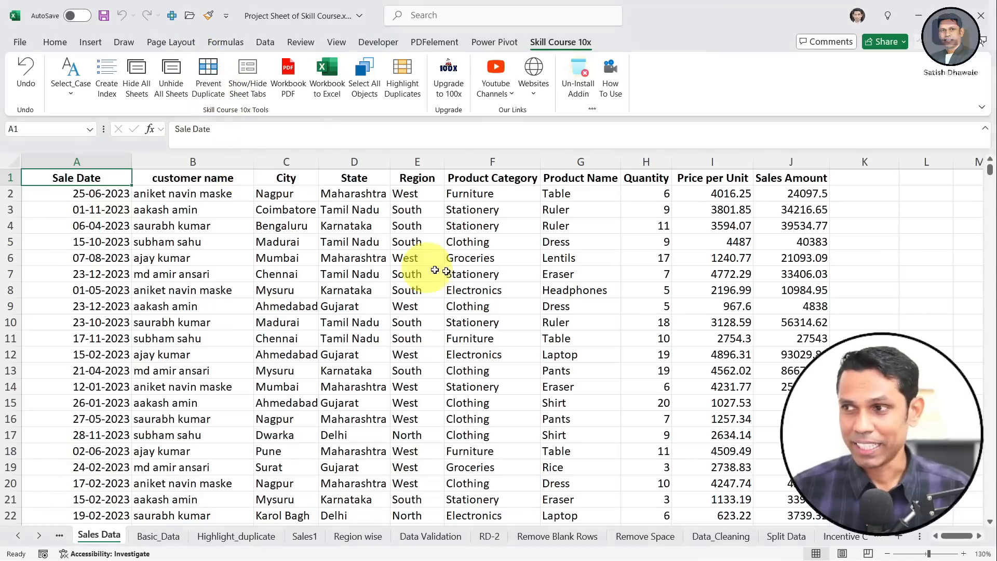
# - Add the header "Contact no" in cell K1 of the Sales Data sheet
pyautogui.click(475, 270)
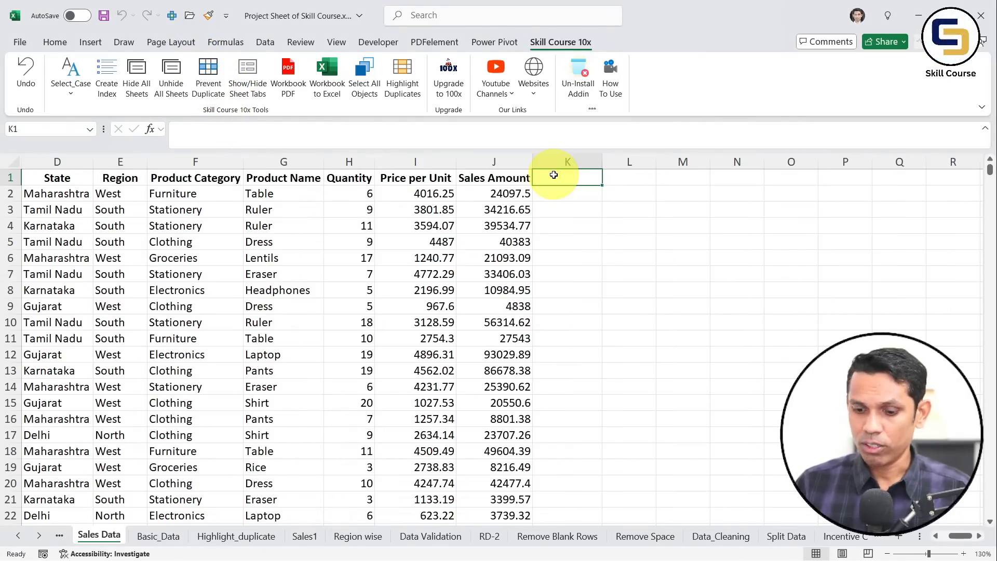
pyautogui.write('Co')
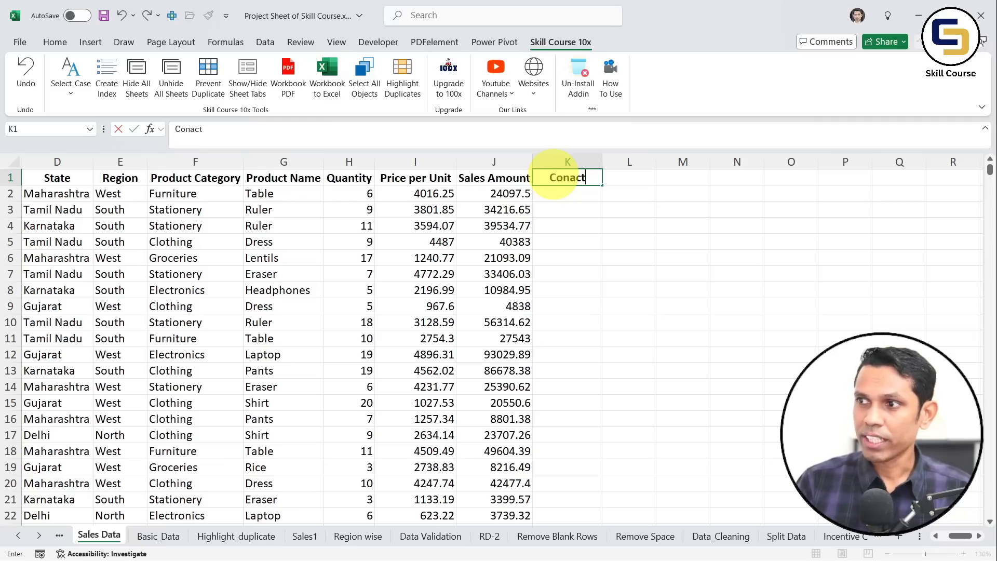
pyautogui.write('nta')
pyautogui.press('BackSpace')
pyautogui.write('tact no')
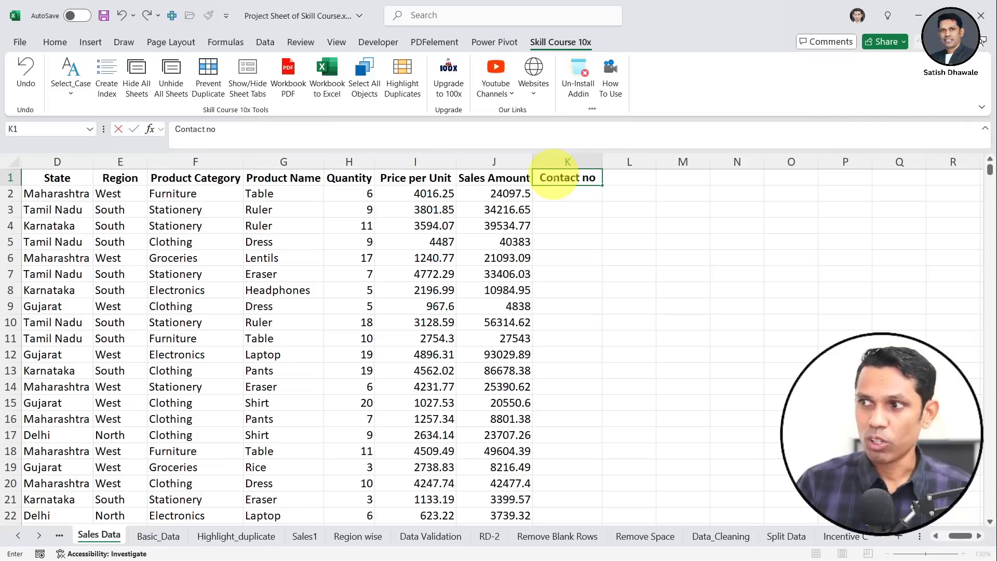
pyautogui.press('Return')
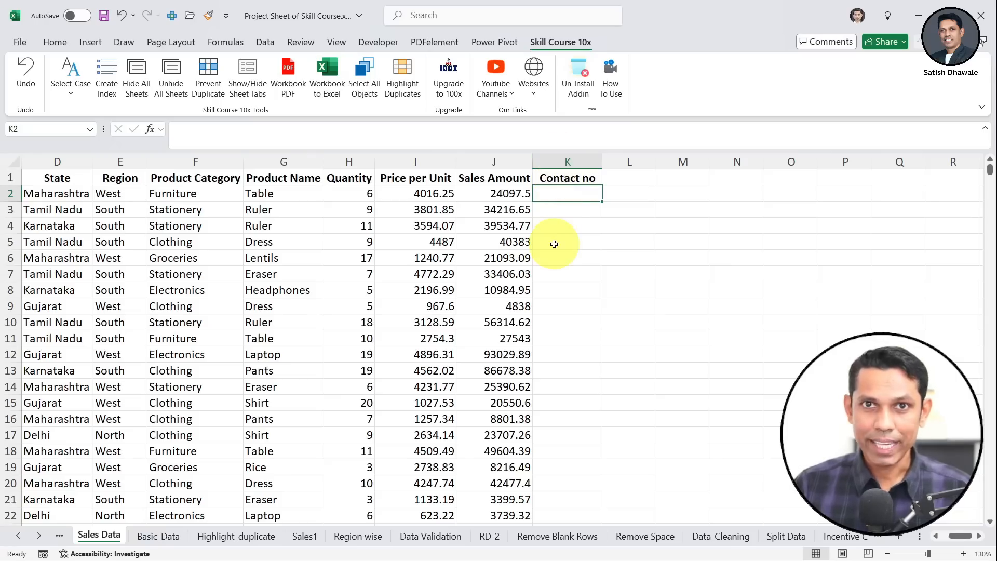
# - Apply Prevent Duplicate validation to the entire Contact no column K
pyautogui.click(566, 161)
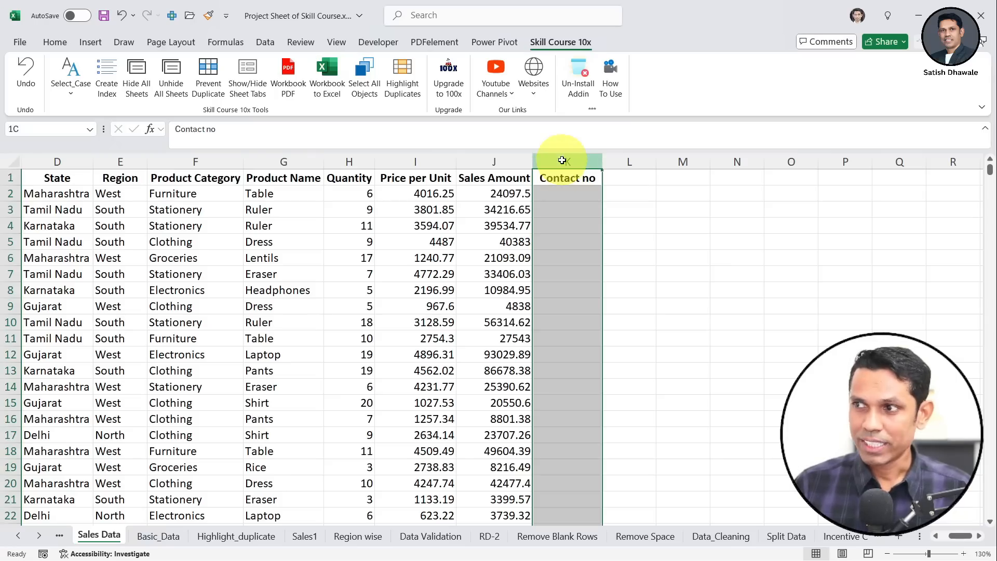
pyautogui.click(208, 73)
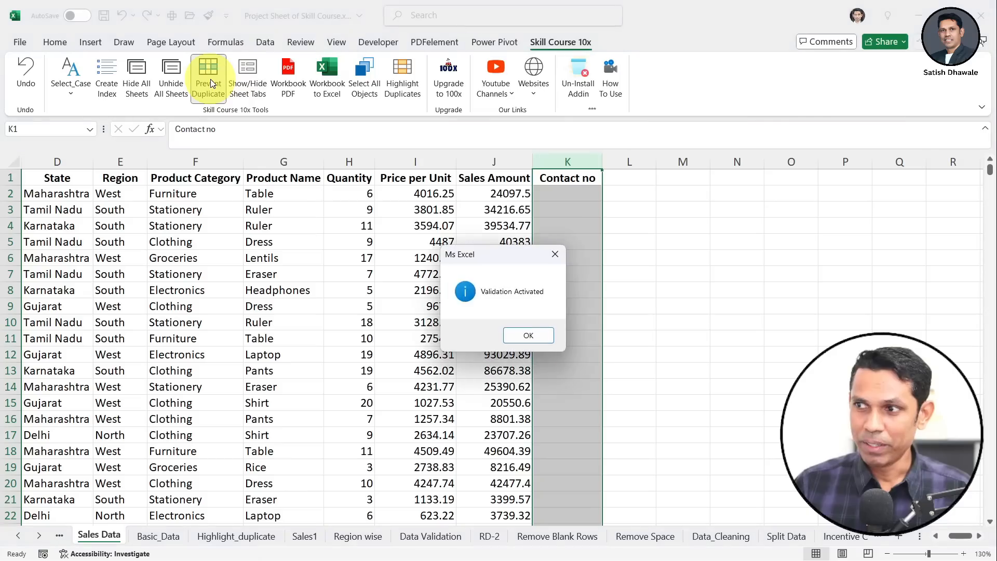
pyautogui.click(547, 338)
# - Enter a ten-digit contact number in K2 and try to enter the same number in K3
pyautogui.click(581, 193)
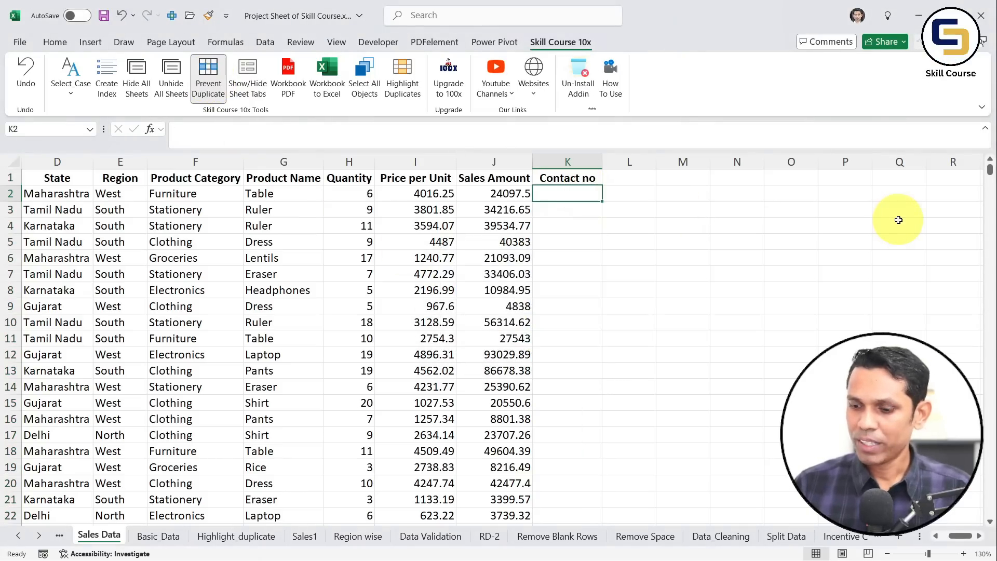
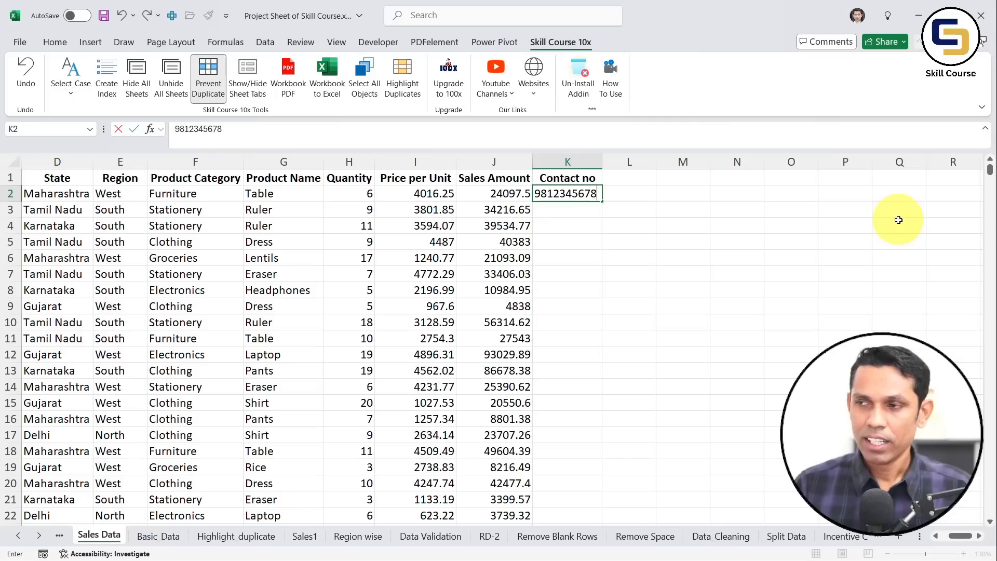
pyautogui.press('Return')
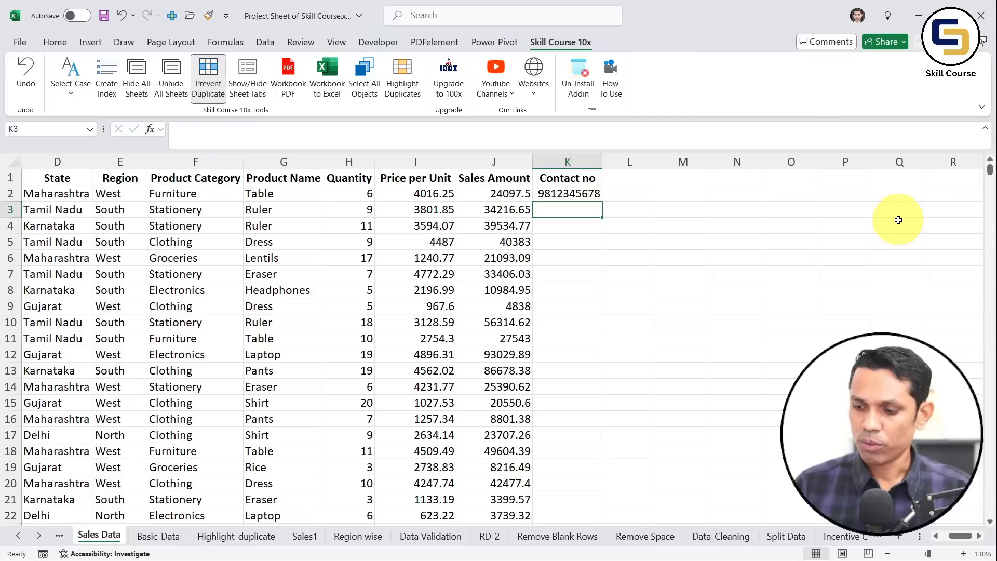
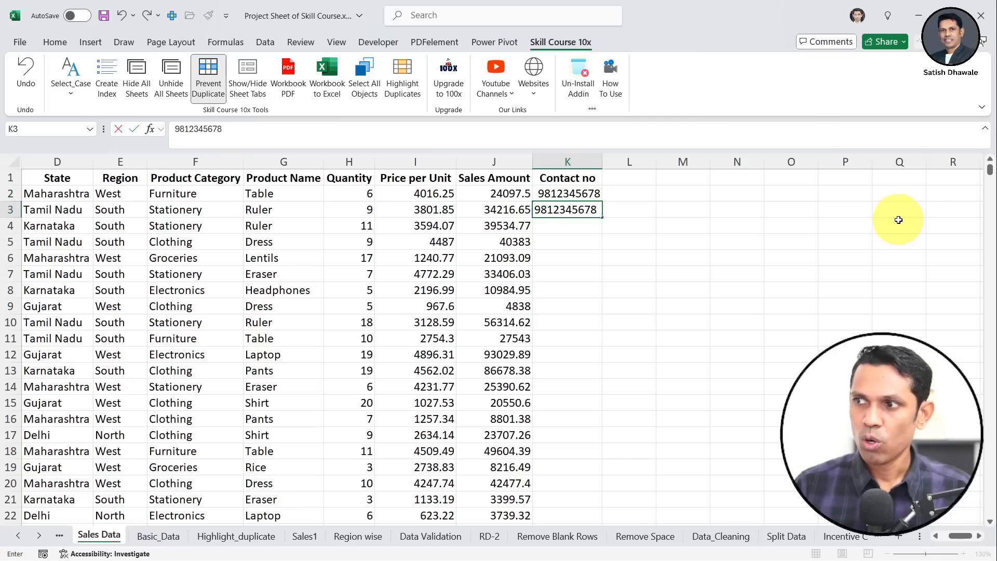
pyautogui.press('Escape')
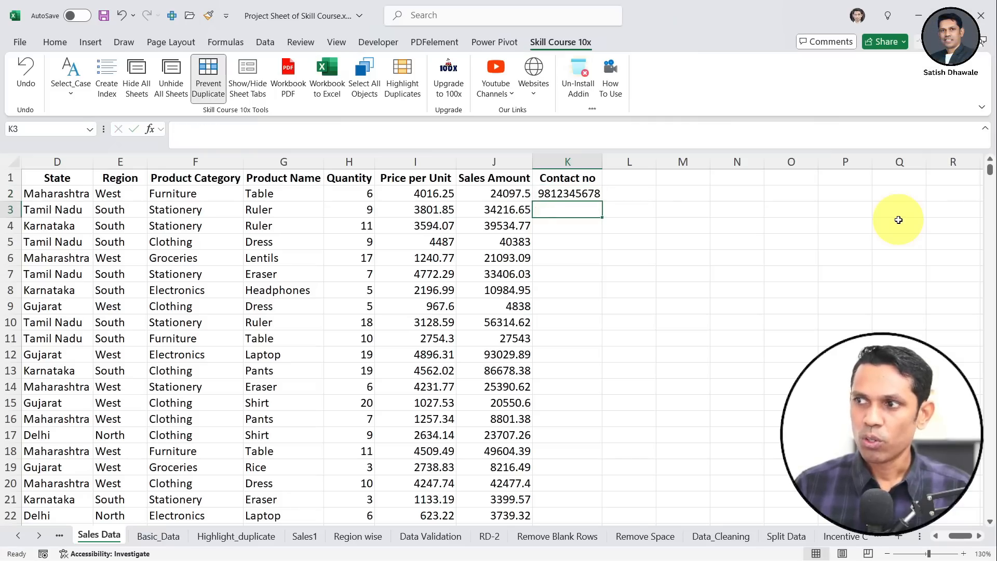
# - Enter 65 in K4, try to enter 65 again in K5, and enter 989 in K5 instead
pyautogui.press('Return')
pyautogui.write('65')
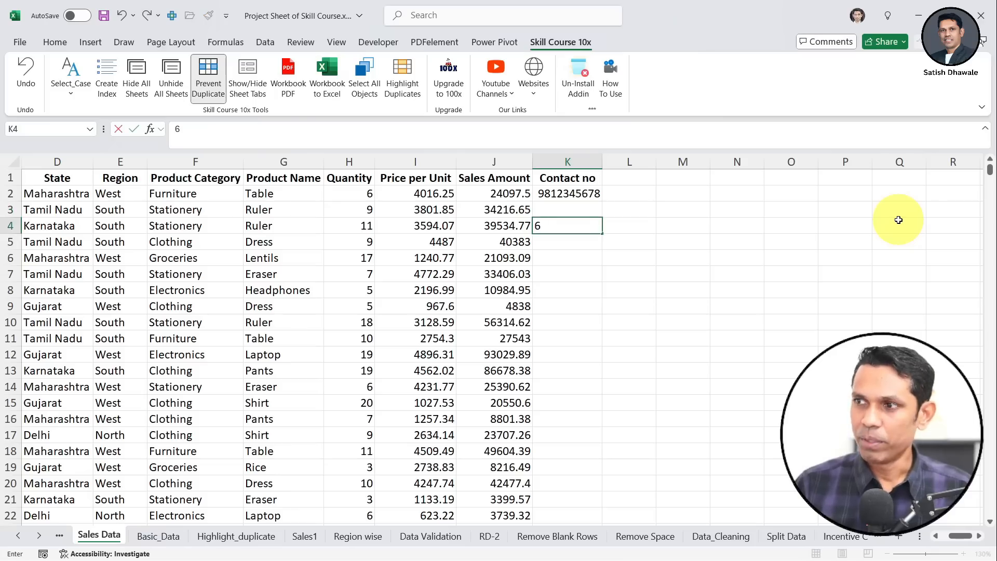
pyautogui.press('Return')
pyautogui.write('65')
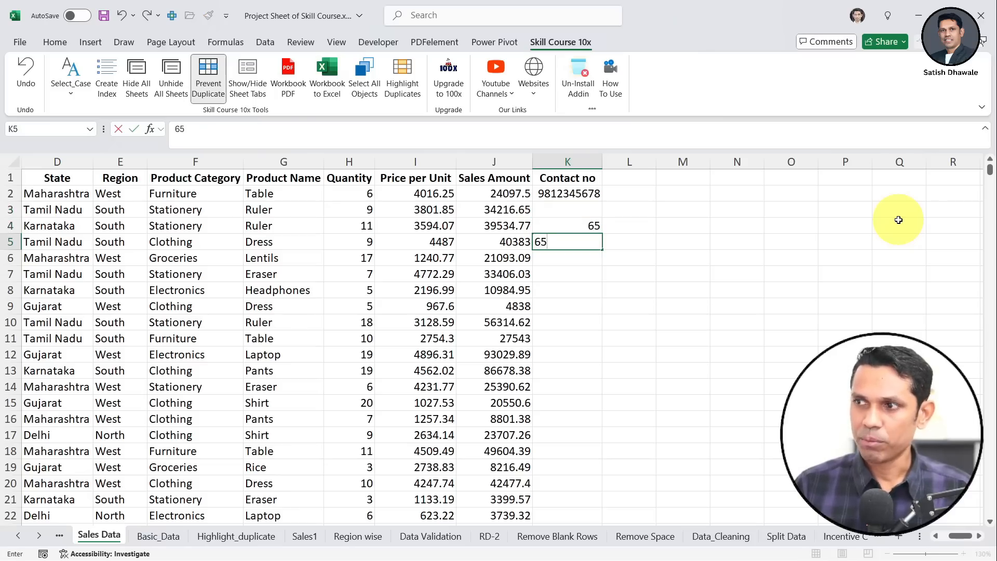
pyautogui.press('Escape')
pyautogui.write('989')
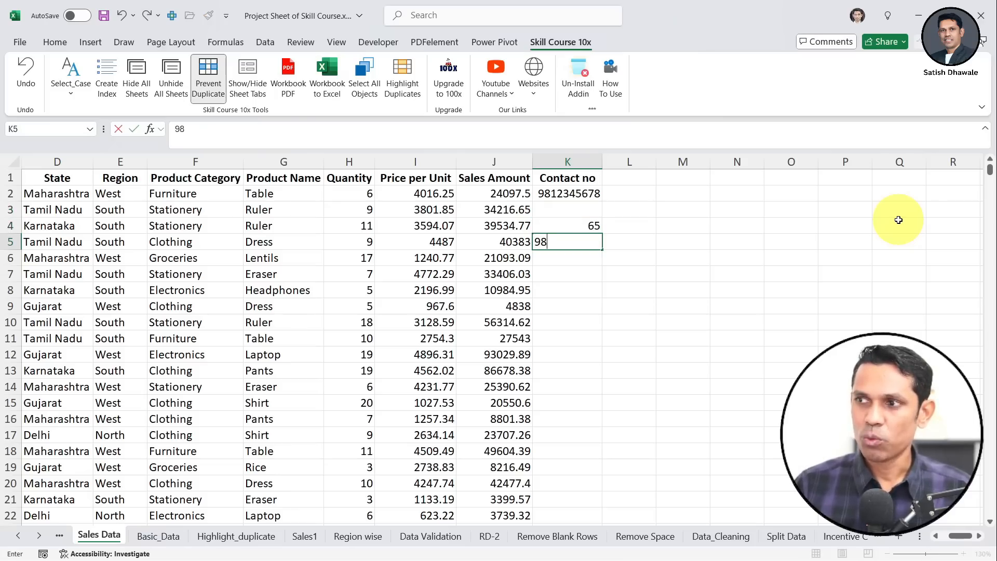
pyautogui.press('Return')
pyautogui.press('Return')
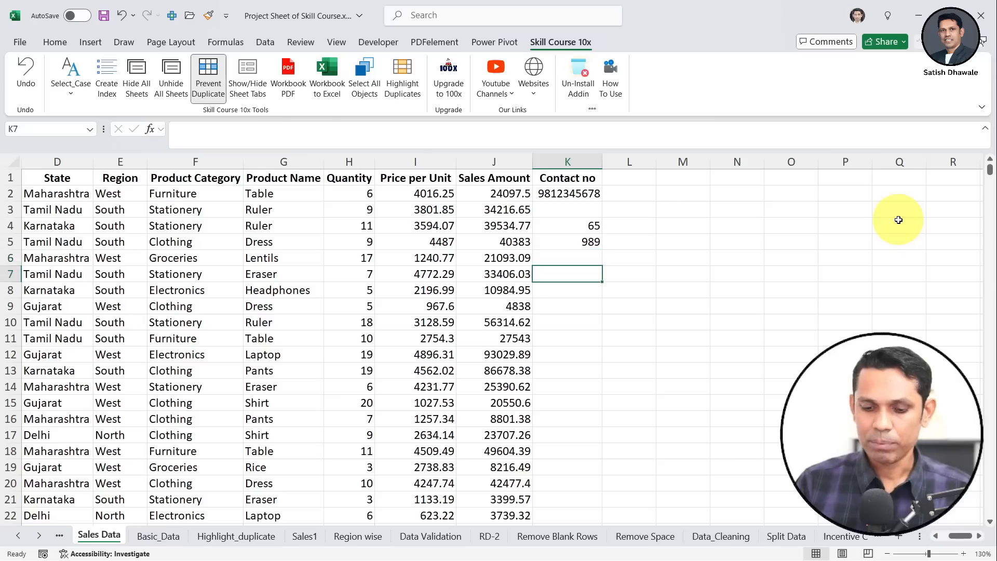
# - Enter a first name in K7, try to repeat it in K8, and delete the entry in K7
pyautogui.write('ajay')
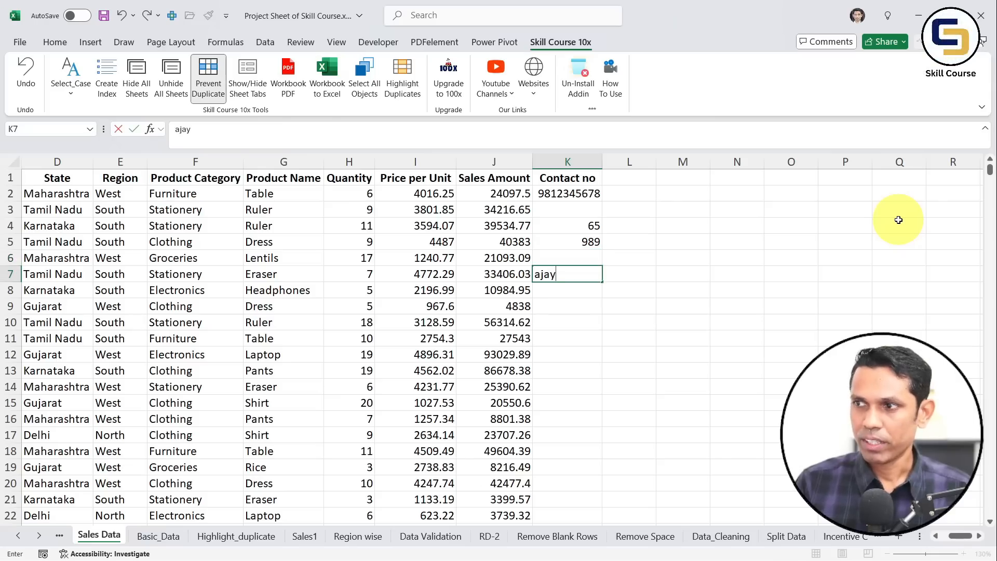
pyautogui.press('Return')
pyautogui.write('ajay')
pyautogui.press('Return')
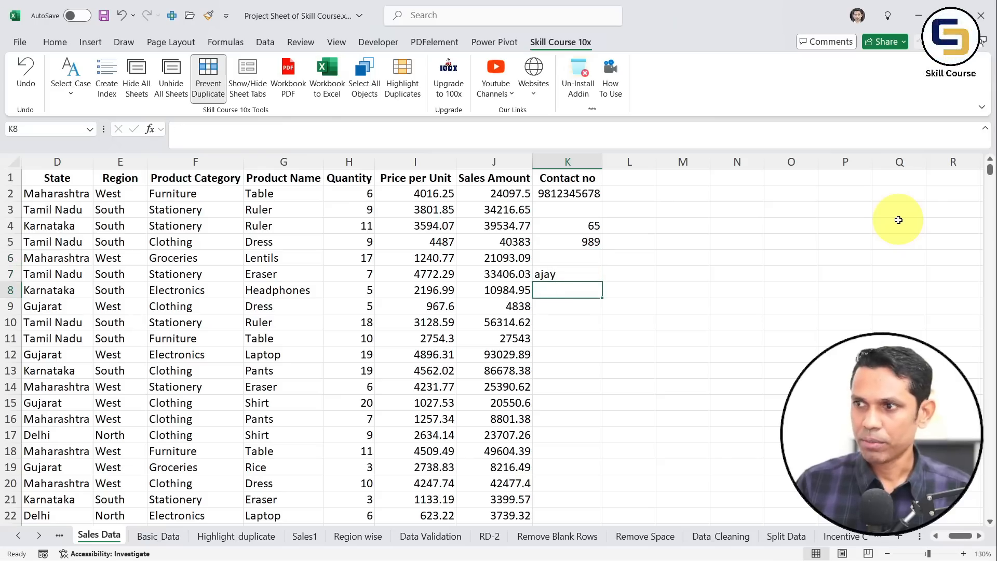
pyautogui.press('Up')
pyautogui.press('Delete')
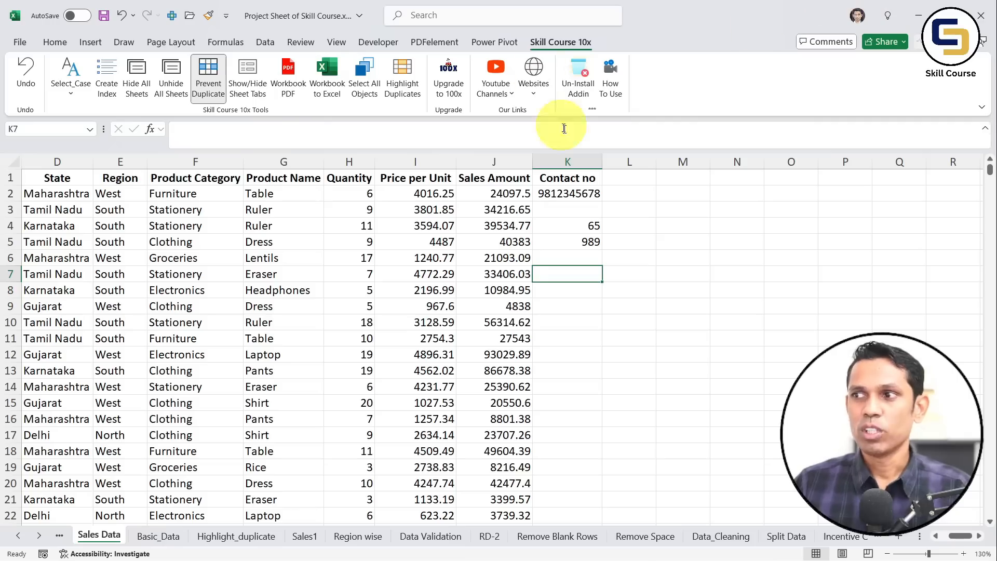
# - Remove the Prevent Duplicate validation from the entire column K and enter the repeated value 65 in K6
pyautogui.click(565, 162)
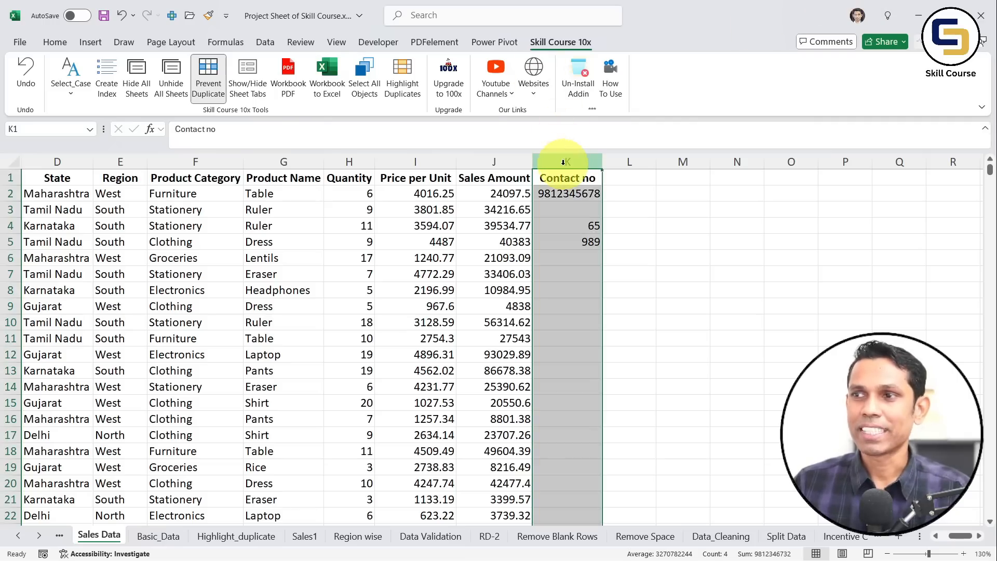
pyautogui.click(213, 78)
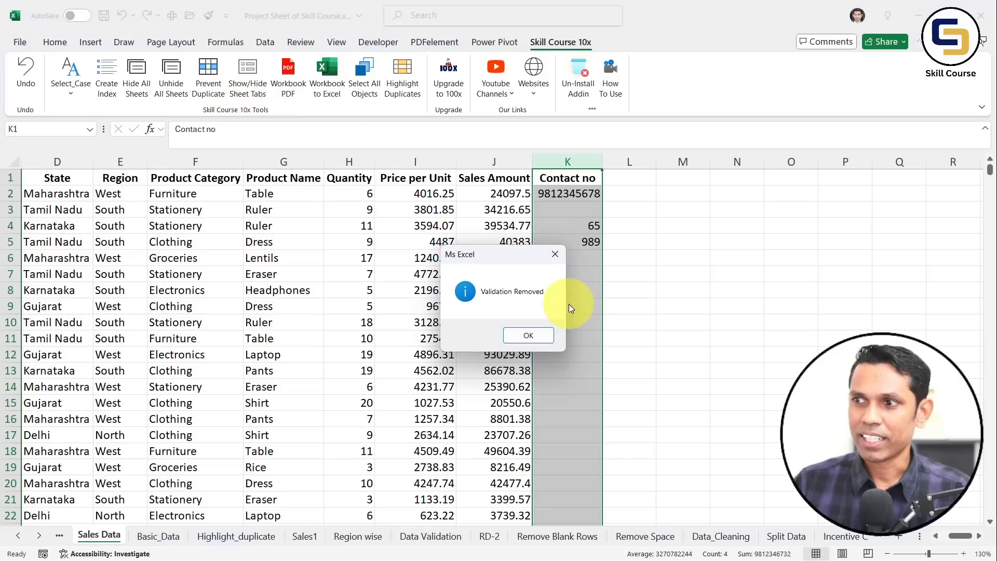
pyautogui.click(534, 338)
pyautogui.click(568, 258)
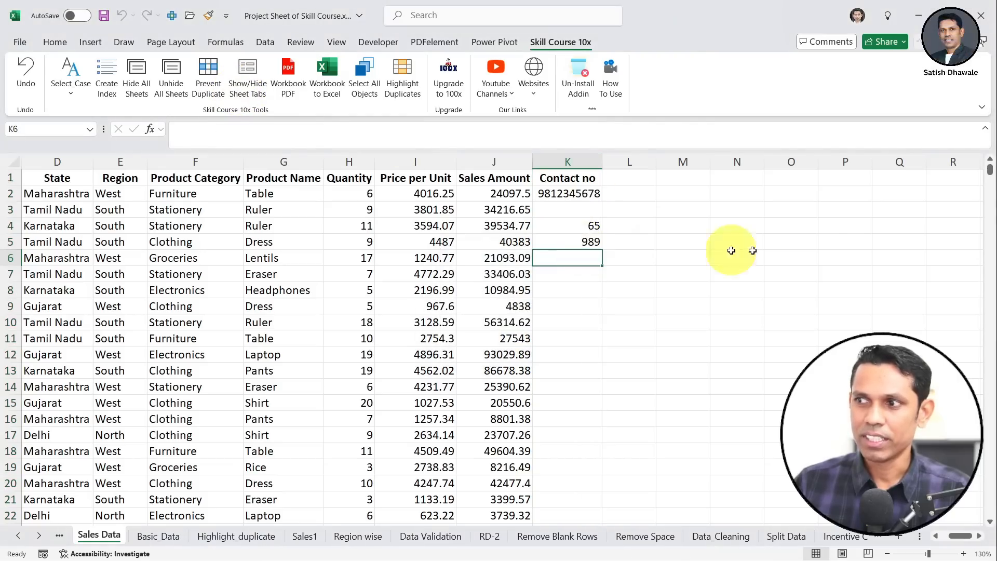
pyautogui.write('65')
pyautogui.press('Return')
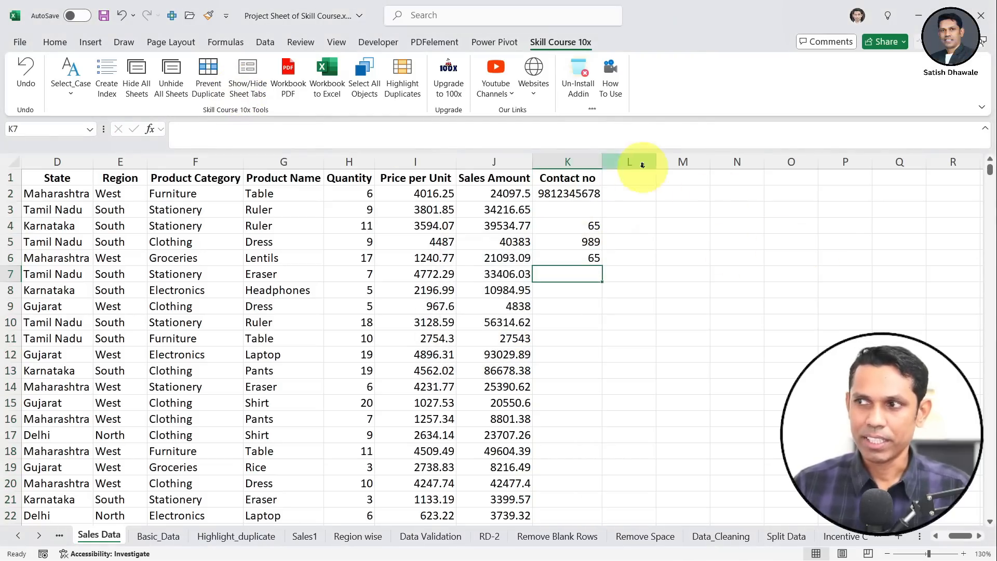
# - Clear the entire contents of the Contact no column K, including its header
pyautogui.click(582, 160)
pyautogui.press('Delete')
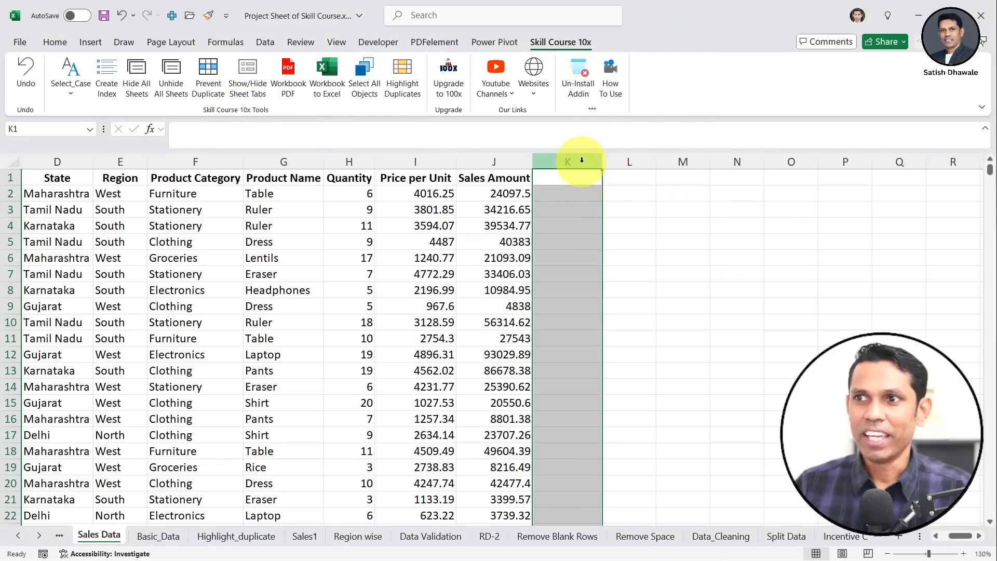
pyautogui.click(280, 255)
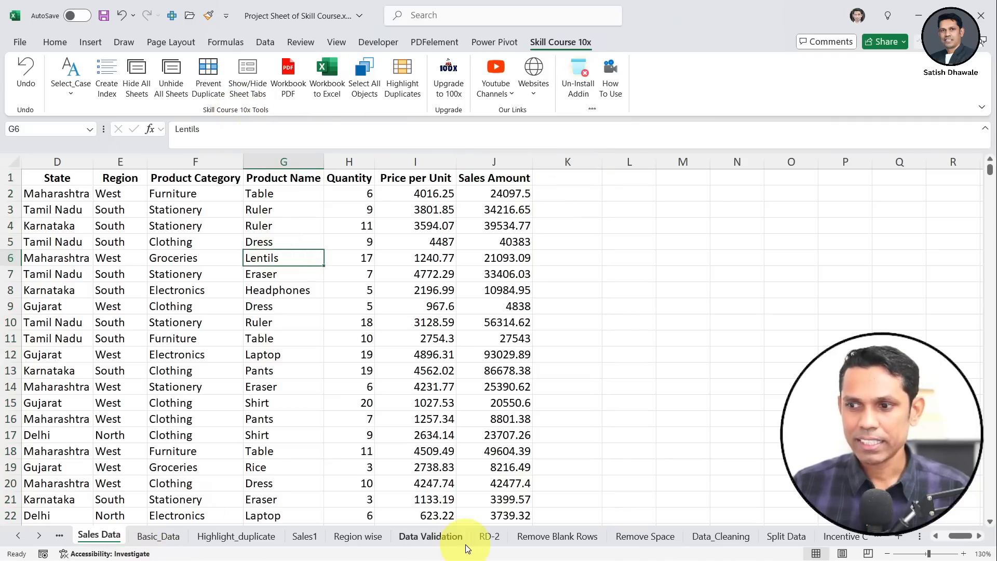
# - Hide and restore the workbook's sheet tabs repeatedly with Show/Hide Sheet Tabs
pyautogui.click(259, 81)
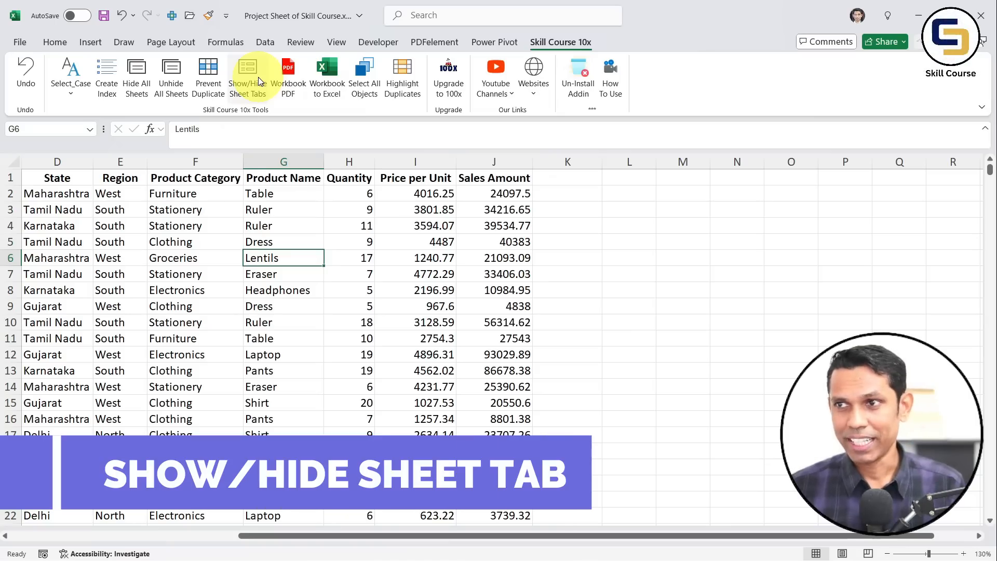
pyautogui.click(259, 80)
pyautogui.click(259, 81)
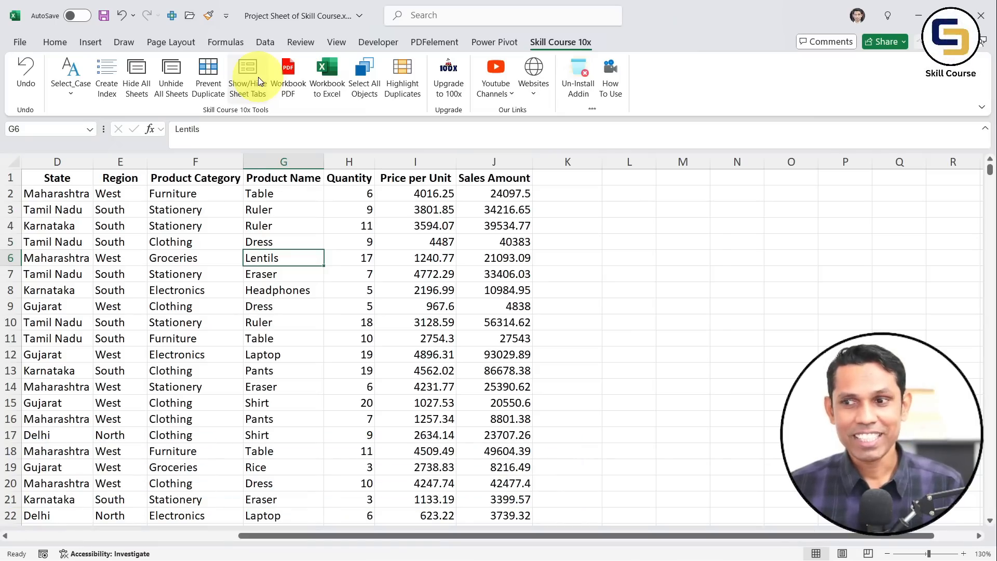
pyautogui.click(258, 77)
pyautogui.click(257, 77)
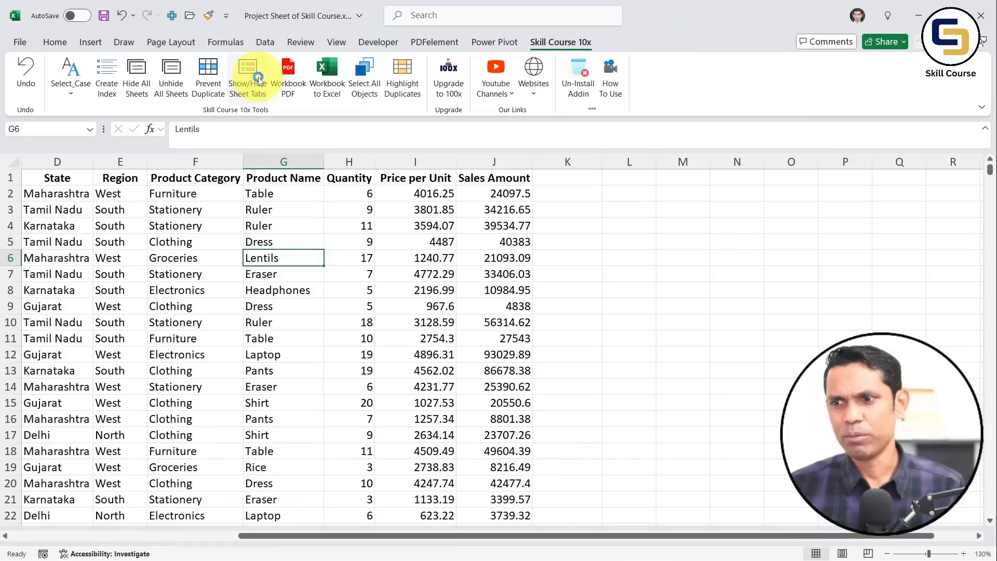
pyautogui.click(258, 77)
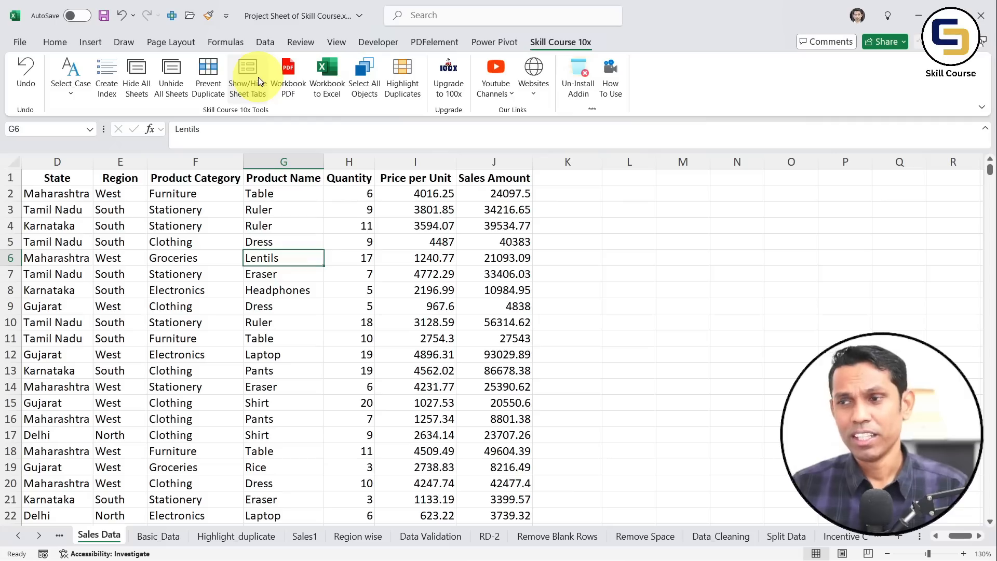
# - Examine the sheet PDF files in the Skill_Course PDF folder and return to the workbook
pyautogui.click(303, 97)
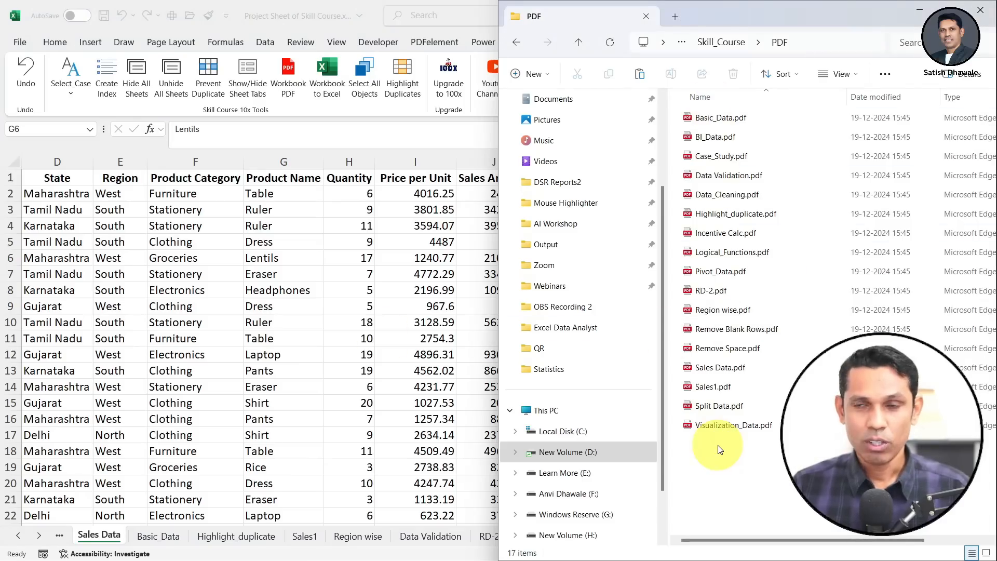
pyautogui.click(281, 325)
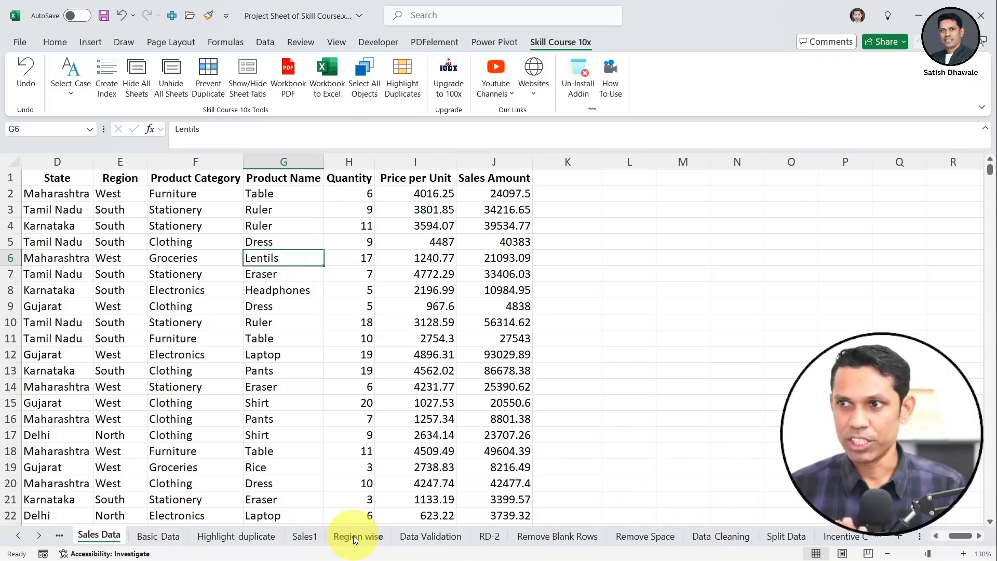
# - Open the Excel folder inside Skill_Course in File Explorer and arrange it side by side with the workbook
pyautogui.click(321, 82)
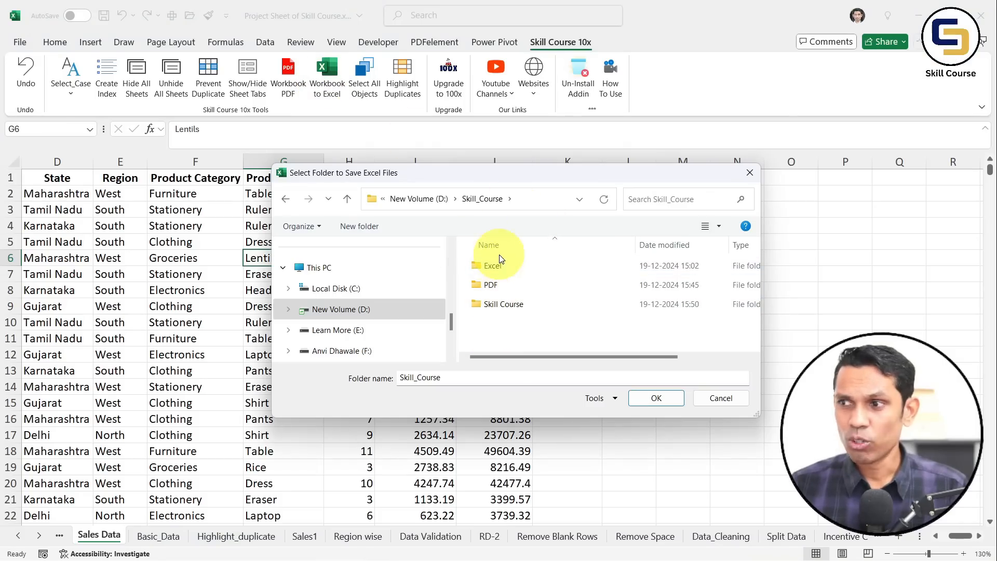
pyautogui.click(493, 265)
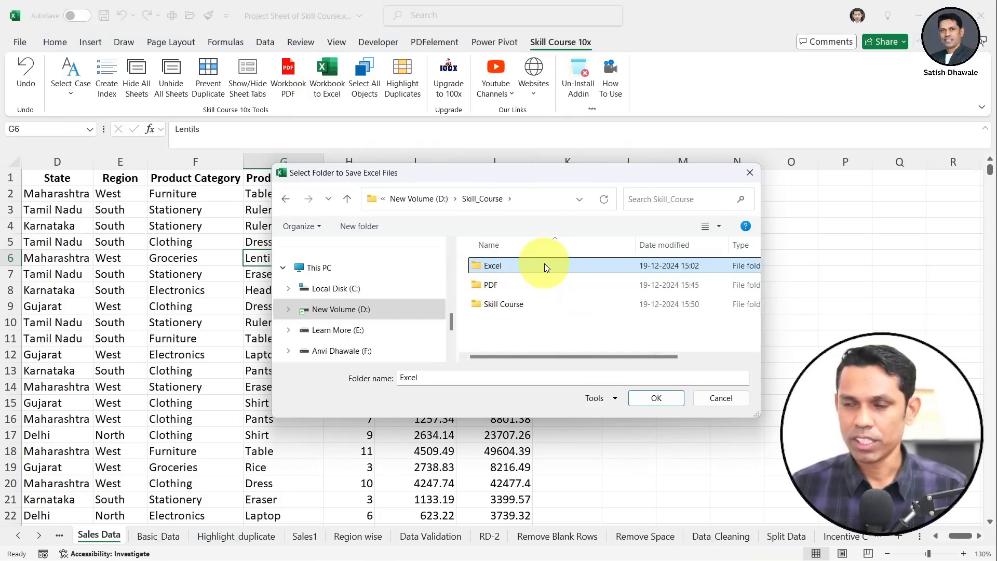
pyautogui.hotkey('alt', 'Tab')
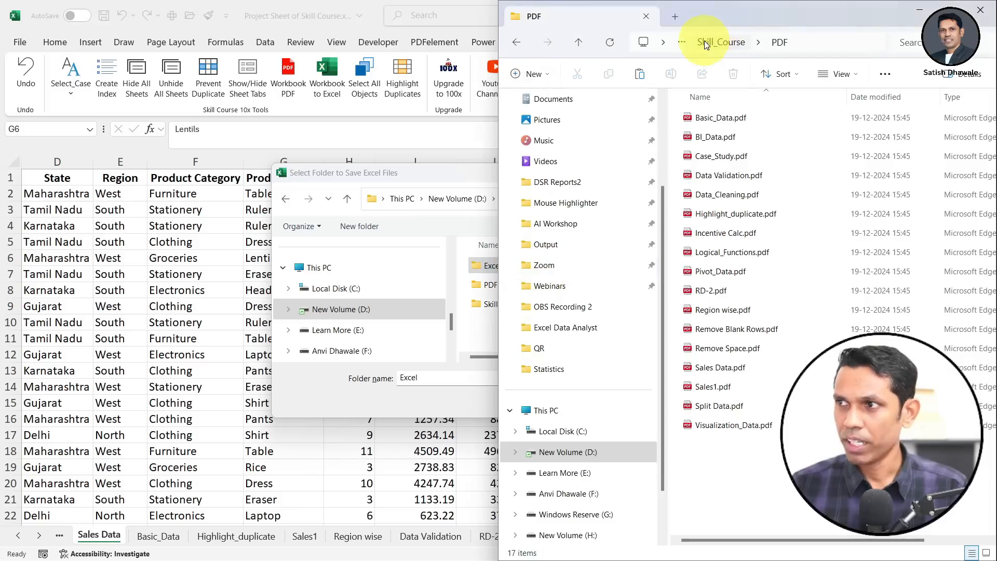
pyautogui.click(708, 43)
pyautogui.doubleClick(712, 117)
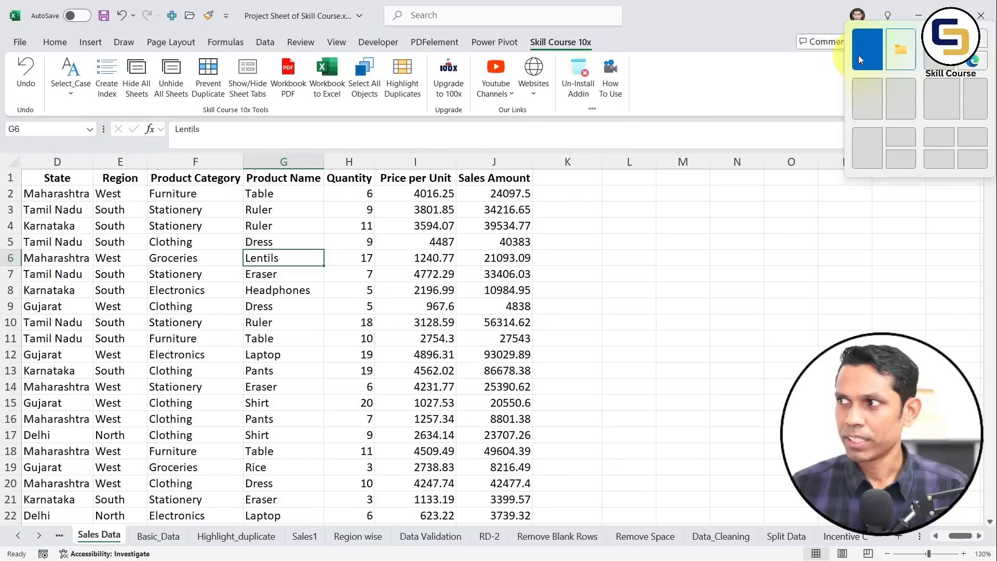
pyautogui.click(858, 55)
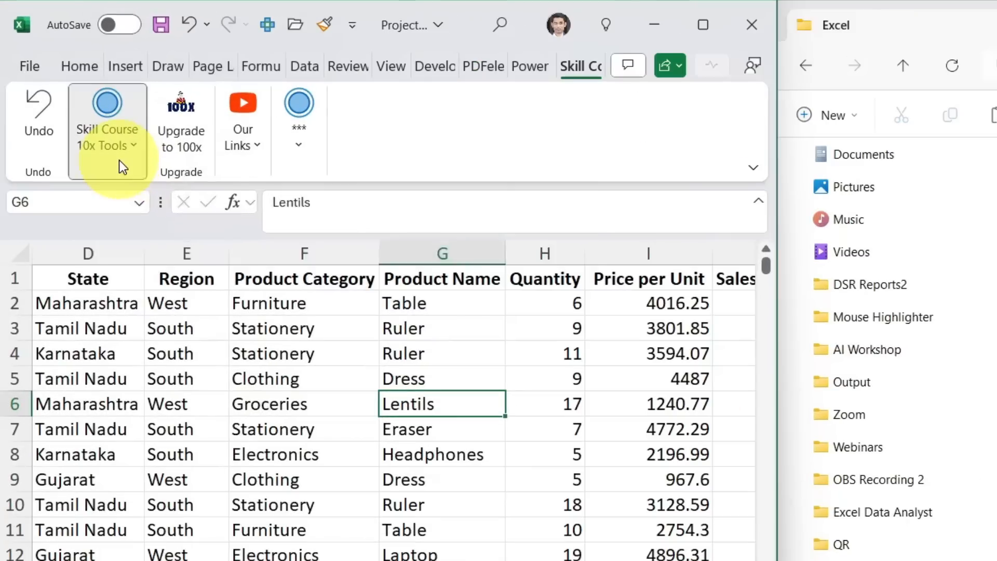
# - Export all sheets as separate Excel files to the Skill_Course Excel folder with Workbook to Excel
pyautogui.click(77, 103)
pyautogui.click(77, 102)
pyautogui.click(123, 156)
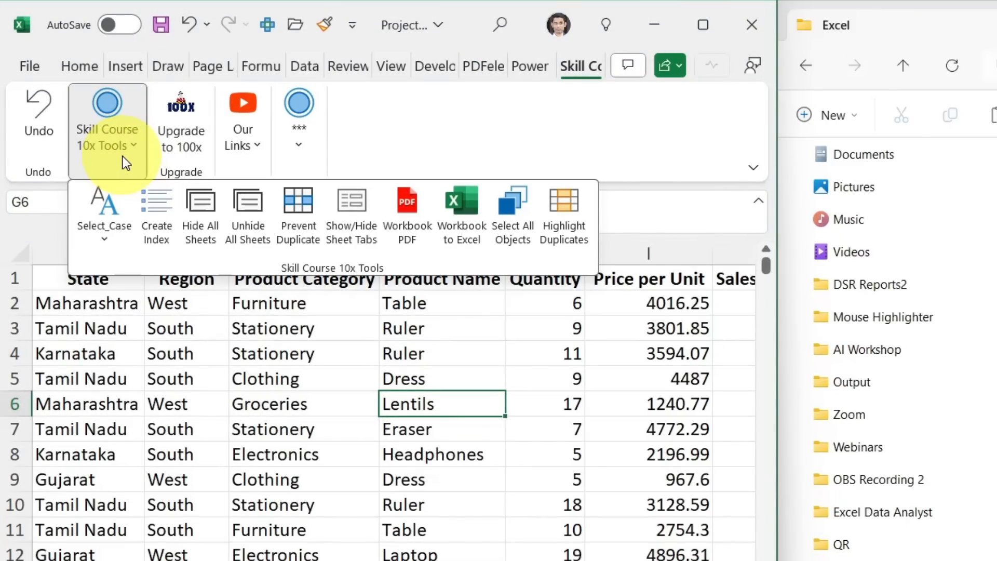
pyautogui.click(473, 227)
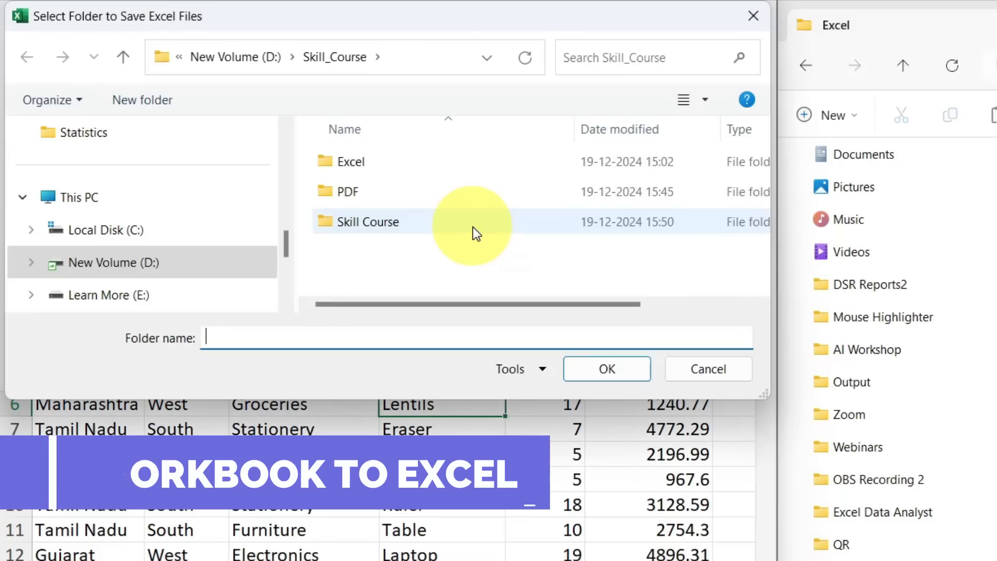
pyautogui.click(369, 164)
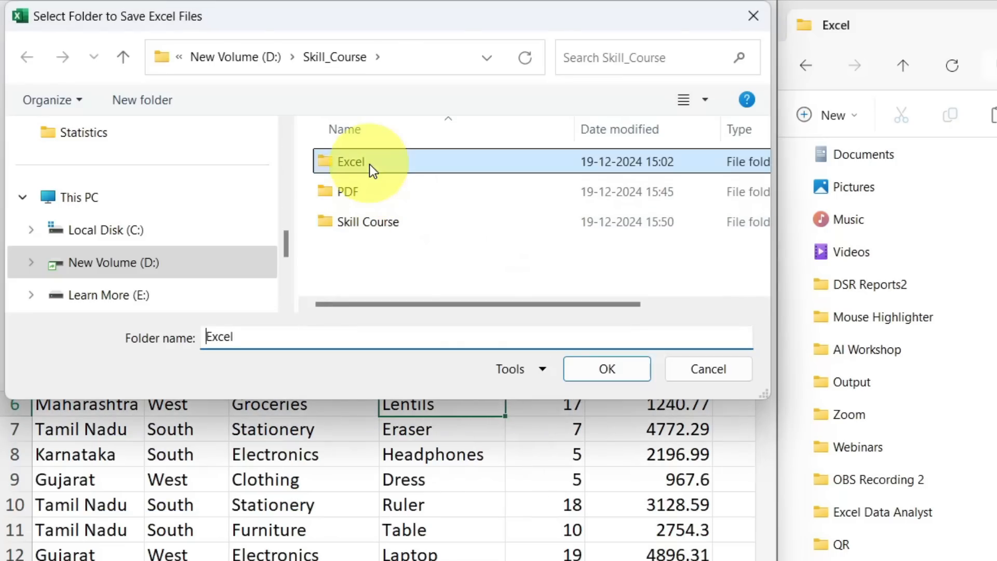
pyautogui.click(585, 367)
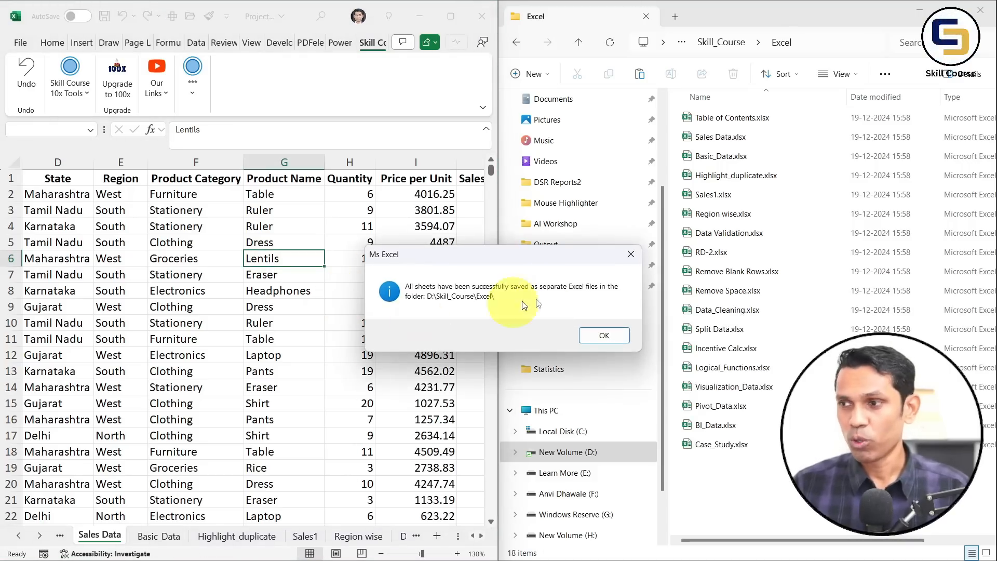
pyautogui.click(617, 334)
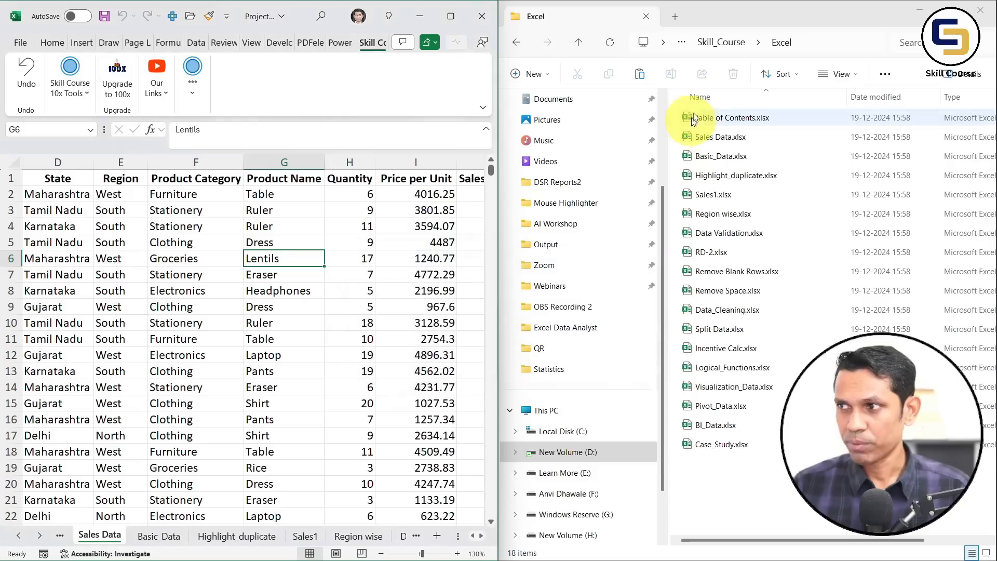
# - Open the exported Sales Data.xlsx to check its contents and close it
pyautogui.click(708, 137)
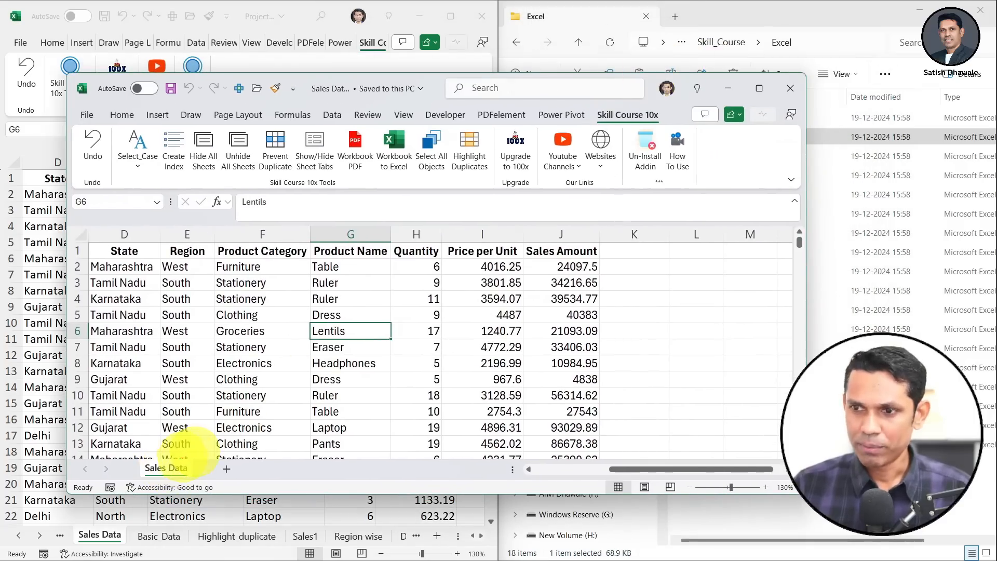
pyautogui.click(789, 84)
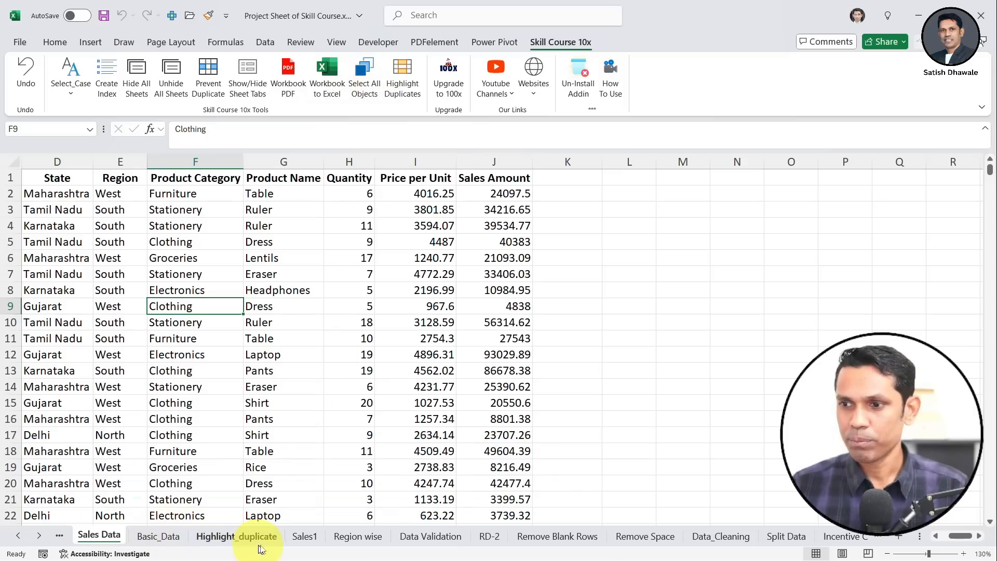
# - On the Region wise sheet, delete every object using Select All Objects and undo the deletion
pyautogui.click(357, 536)
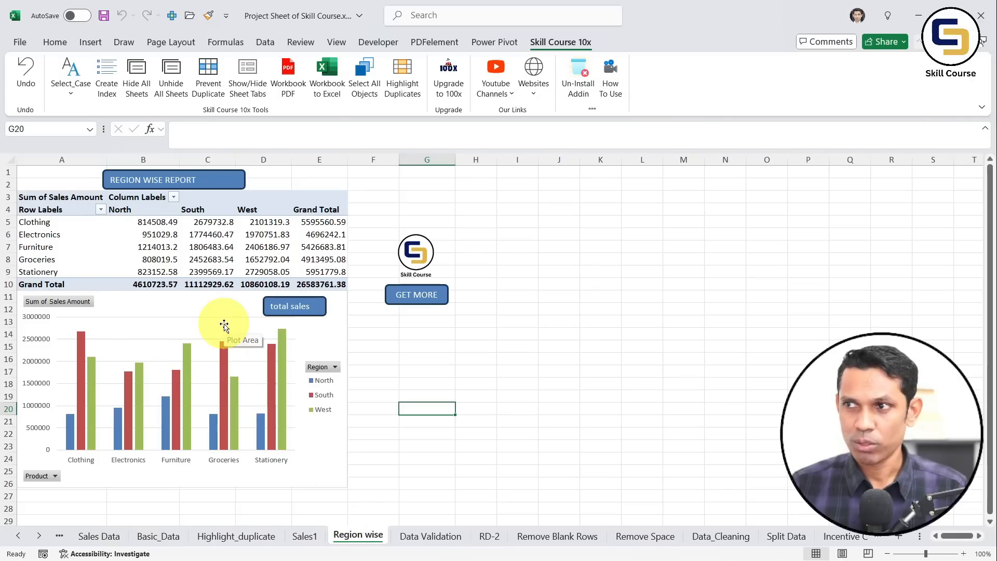
pyautogui.click(364, 86)
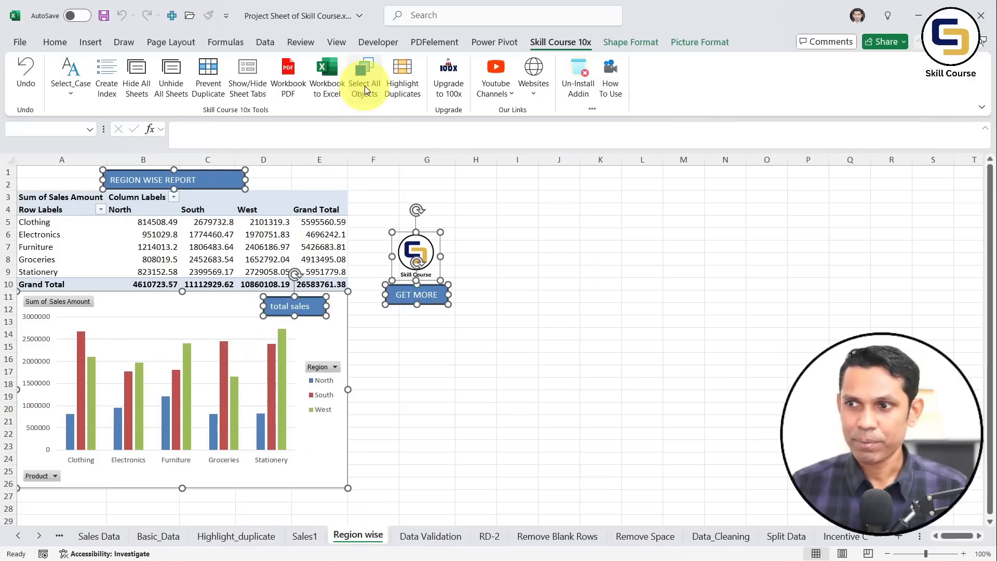
pyautogui.press('Delete')
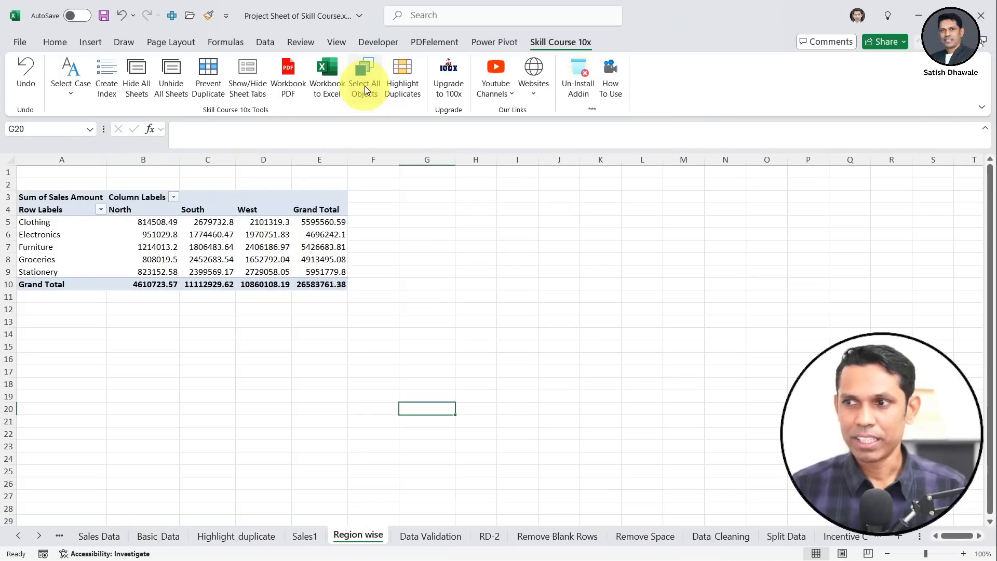
pyautogui.hotkey('ctrl', 'z')
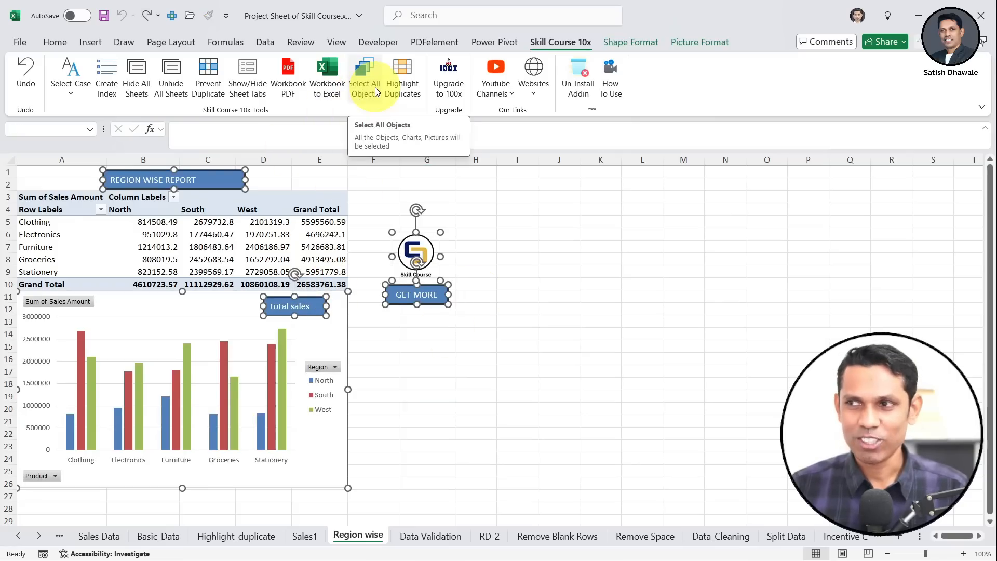
# - On the Highlight_duplicate sheet, highlight the duplicate product names in B2:B10 with the Highlight Duplicates tool
pyautogui.moveTo(582, 245); pyautogui.dragTo(559, 246)
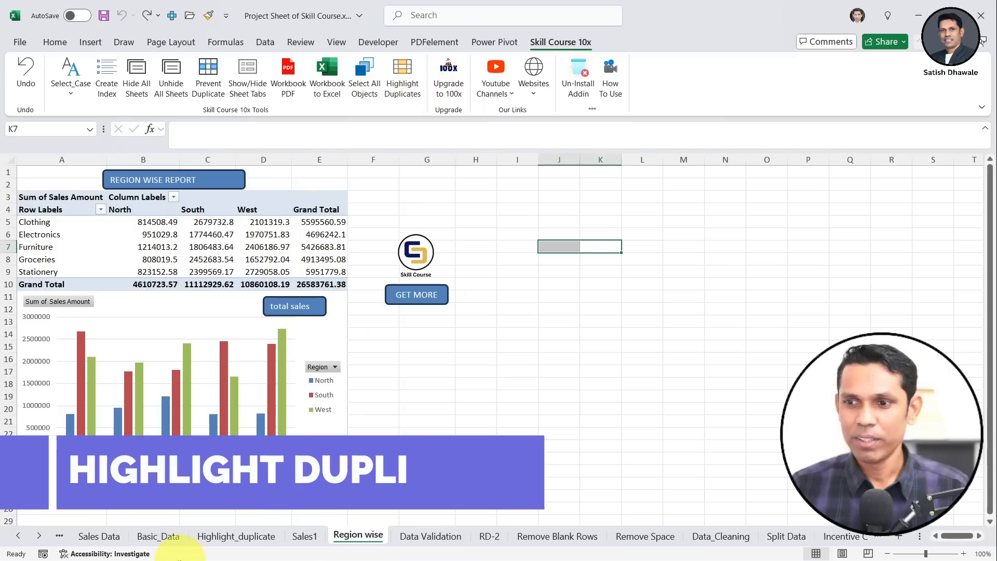
pyautogui.click(213, 535)
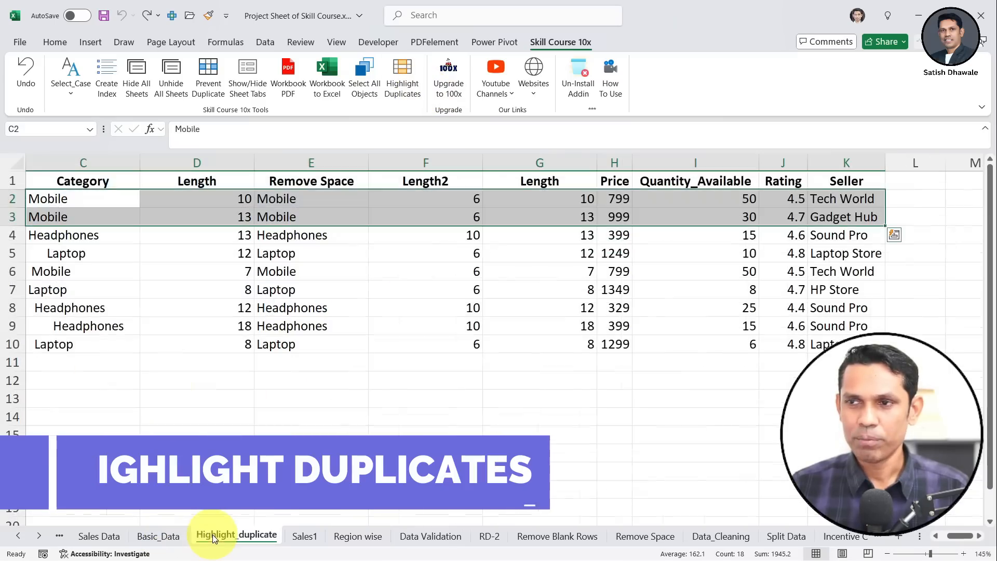
pyautogui.moveTo(117, 254); pyautogui.dragTo(4, 235)
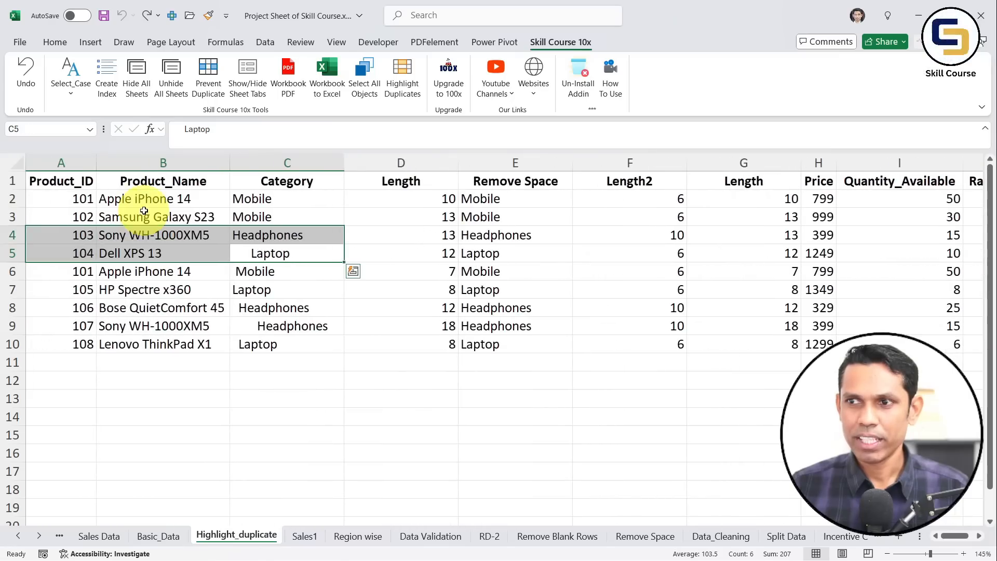
pyautogui.click(156, 163)
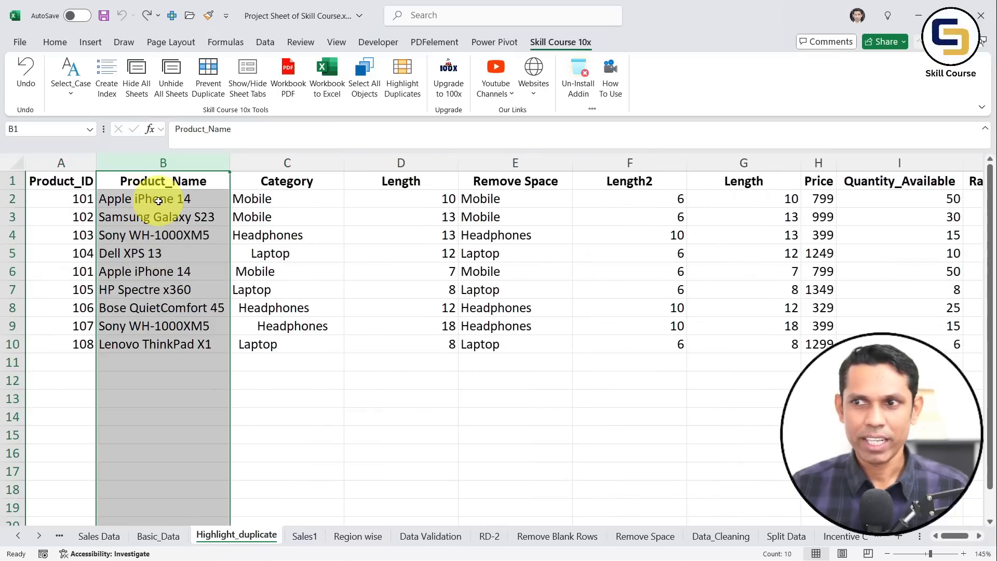
pyautogui.moveTo(156, 201); pyautogui.dragTo(158, 344)
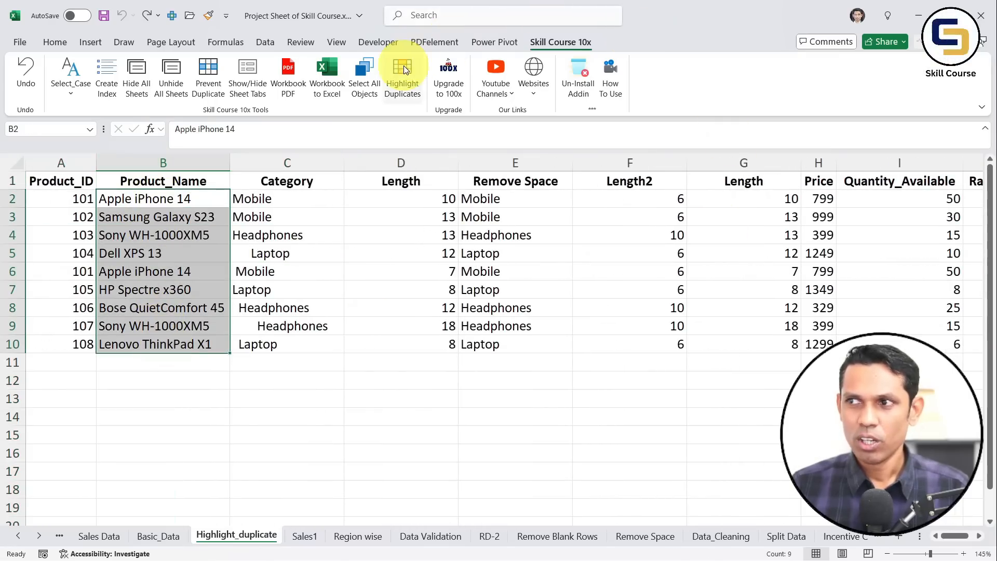
pyautogui.click(403, 83)
pyautogui.click(496, 334)
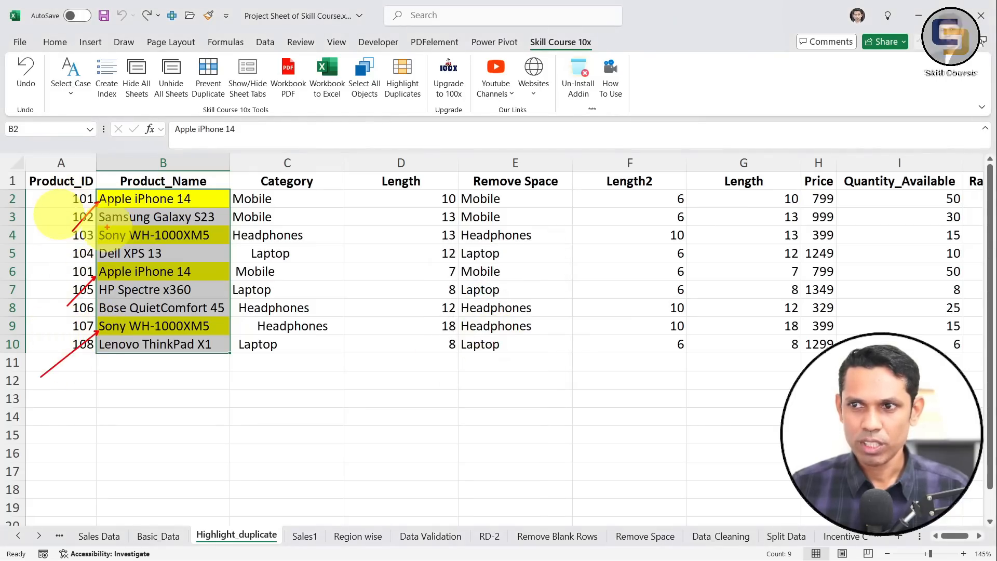
# - Clear the fill colour from the whole Product_Name column and return to the Skill Course 10x tools
pyautogui.click(171, 162)
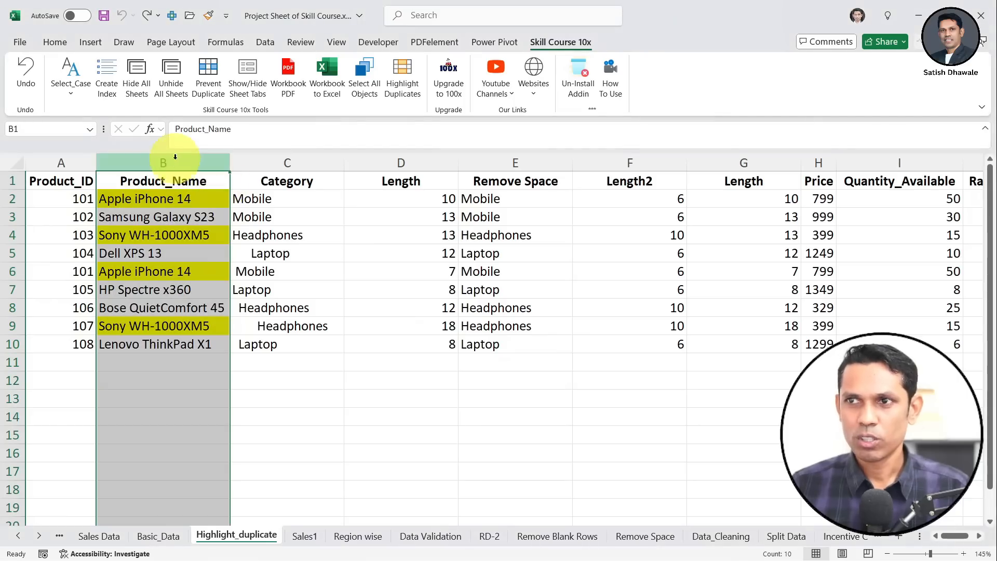
pyautogui.click(55, 41)
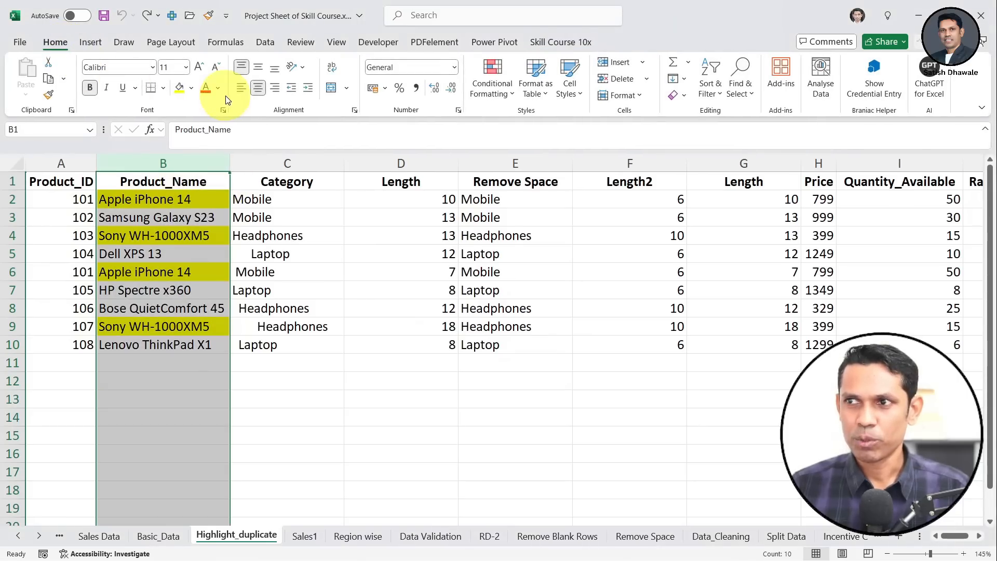
pyautogui.click(191, 88)
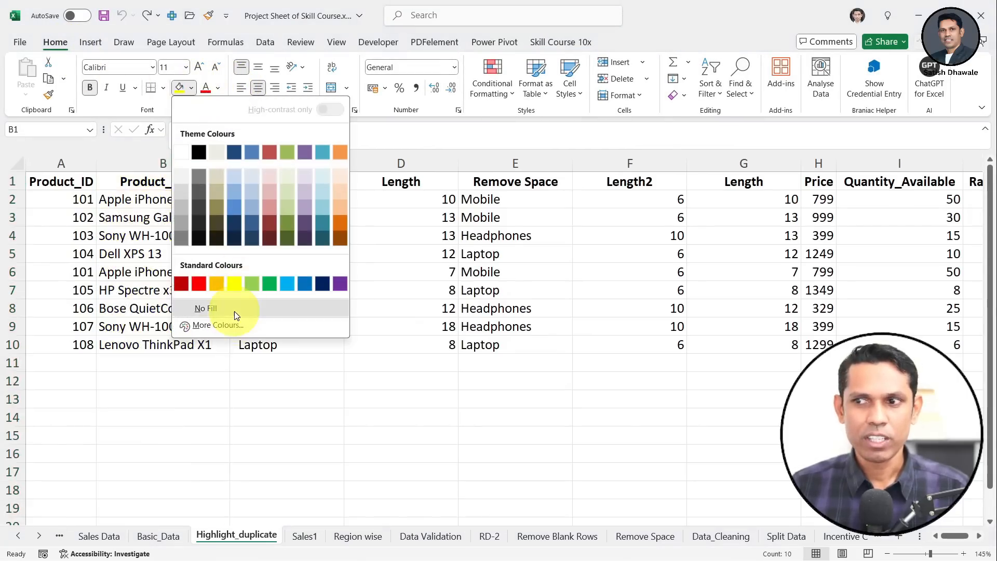
pyautogui.click(235, 311)
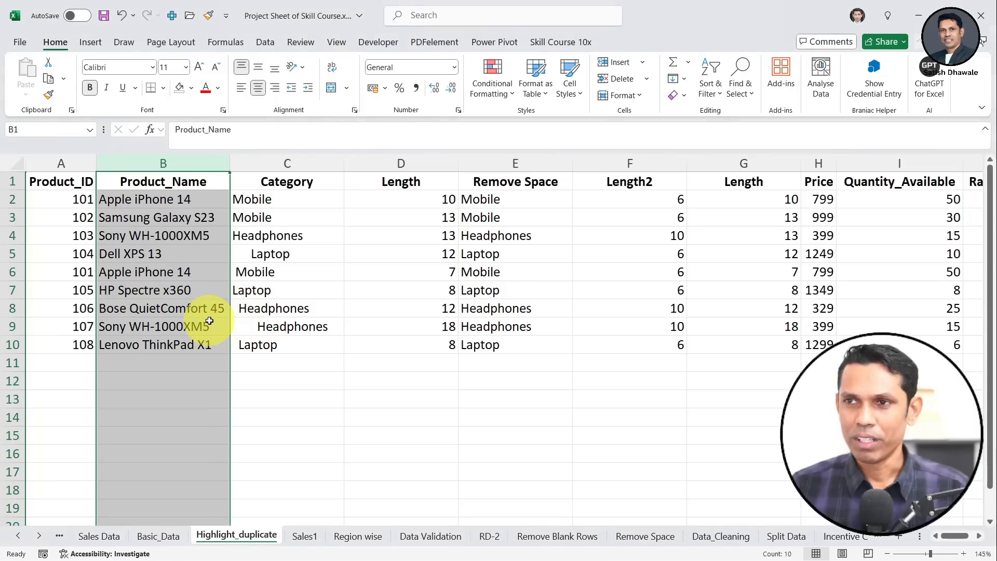
pyautogui.click(209, 321)
pyautogui.click(560, 42)
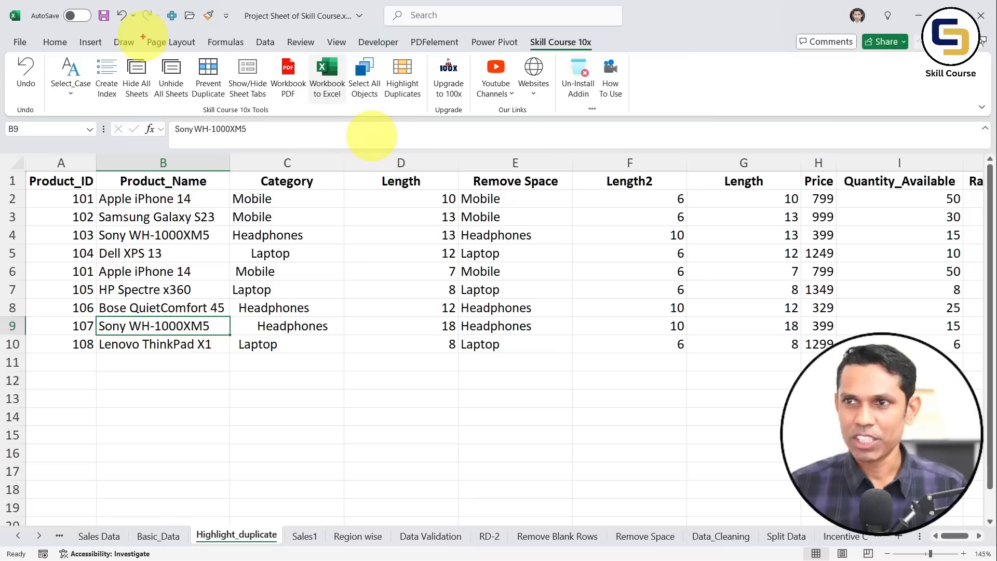
pyautogui.moveTo(61, 65)
pyautogui.mouseDown()
pyautogui.moveTo(322, 115)
pyautogui.moveTo(420, 114)
pyautogui.mouseUp()
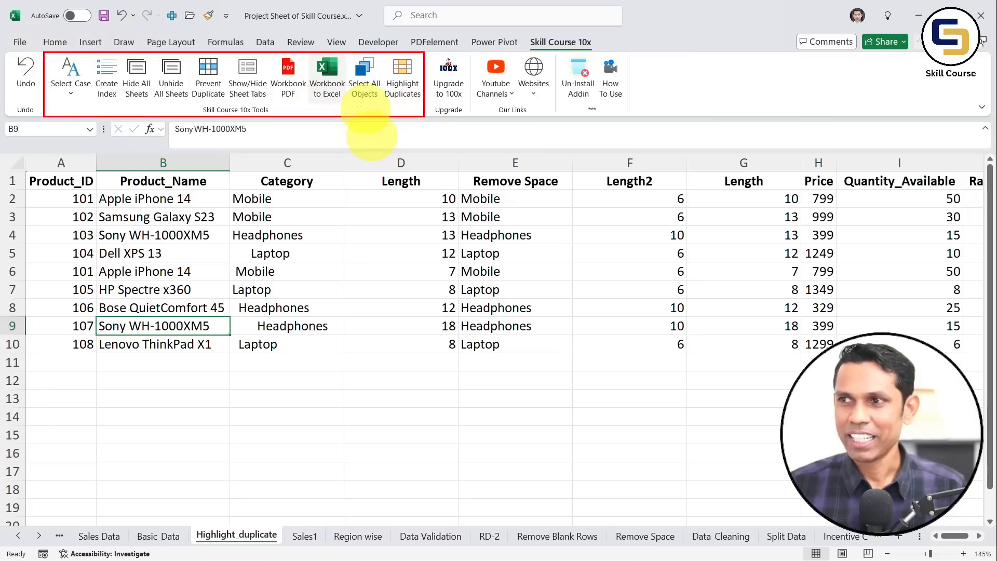
pyautogui.moveTo(325, 127); pyautogui.dragTo(332, 174)
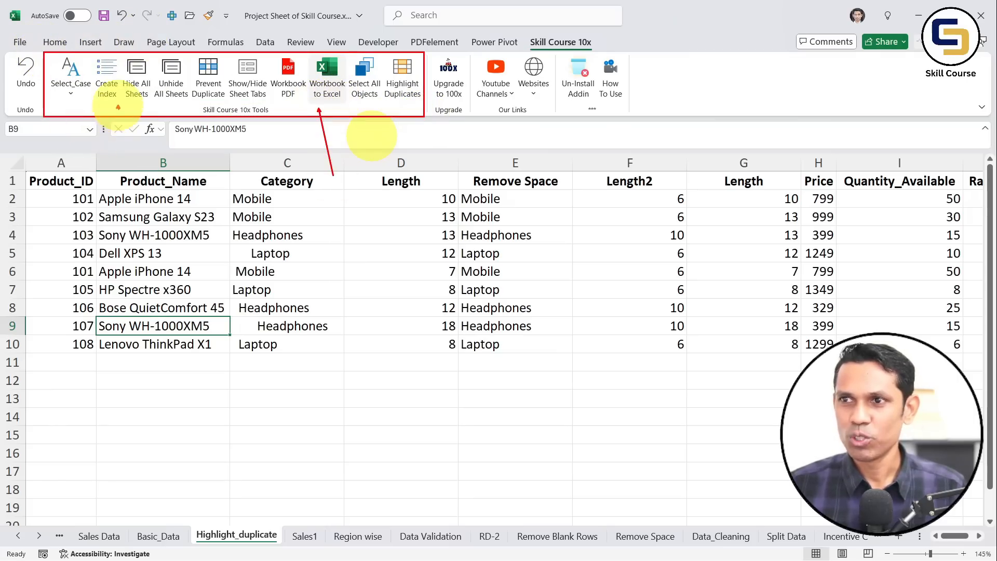
pyautogui.moveTo(118, 106); pyautogui.dragTo(119, 180)
pyautogui.moveTo(416, 124); pyautogui.dragTo(485, 258)
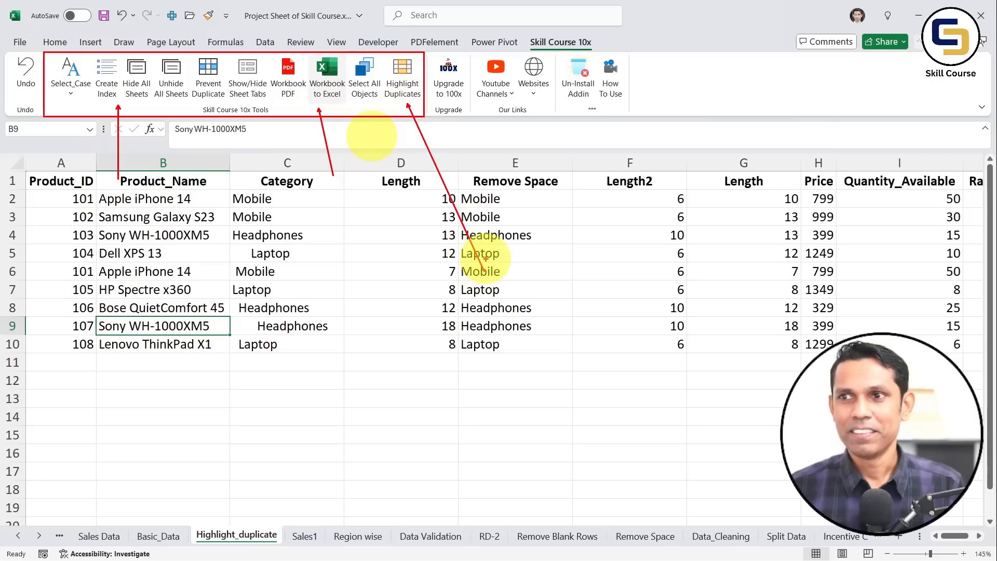
pyautogui.press('Escape')
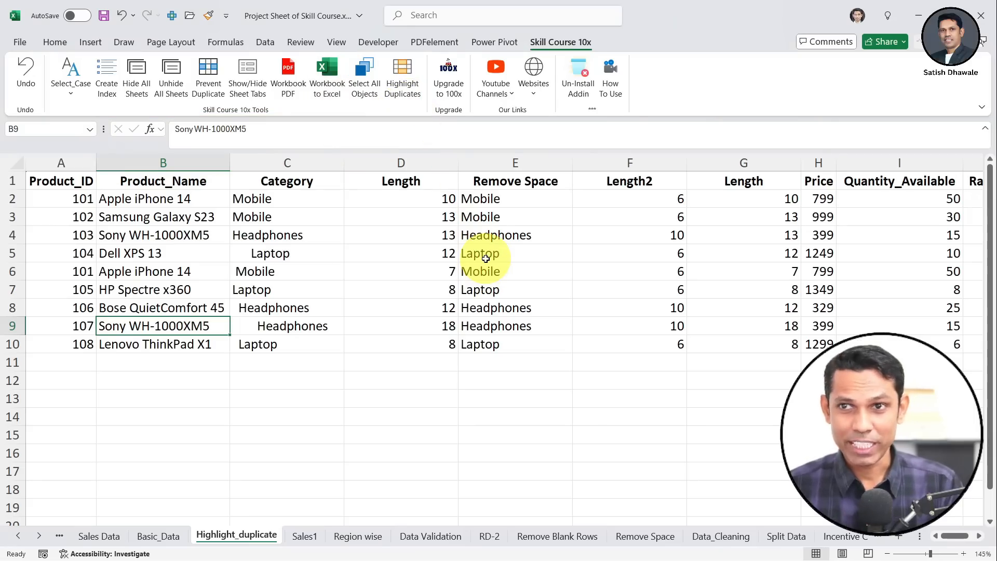